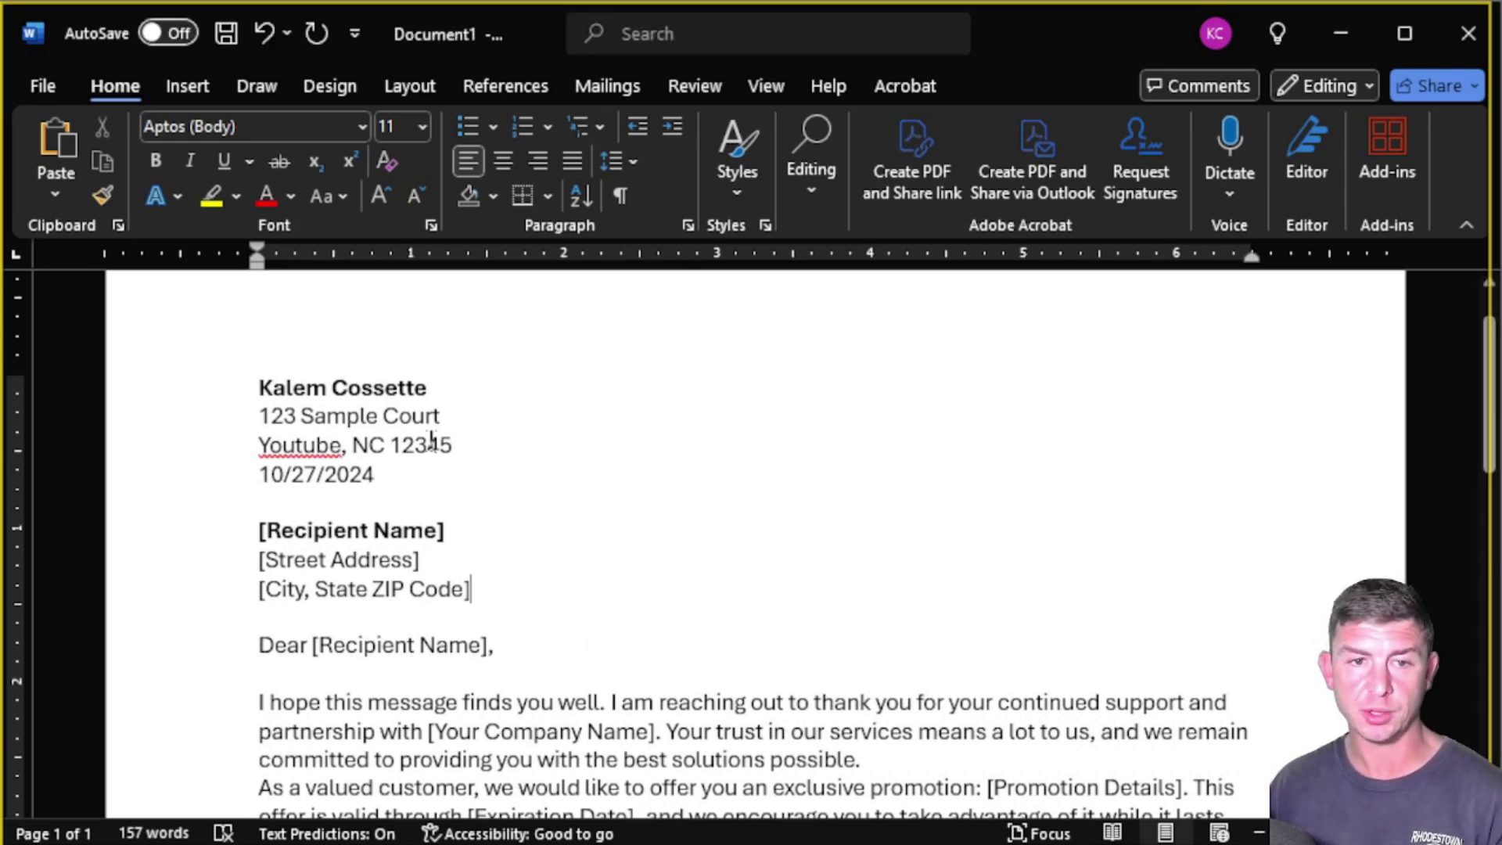
- Review the letter's recipient address placeholders and the greeting line
drag(376, 475, 260, 386)
click(445, 531)
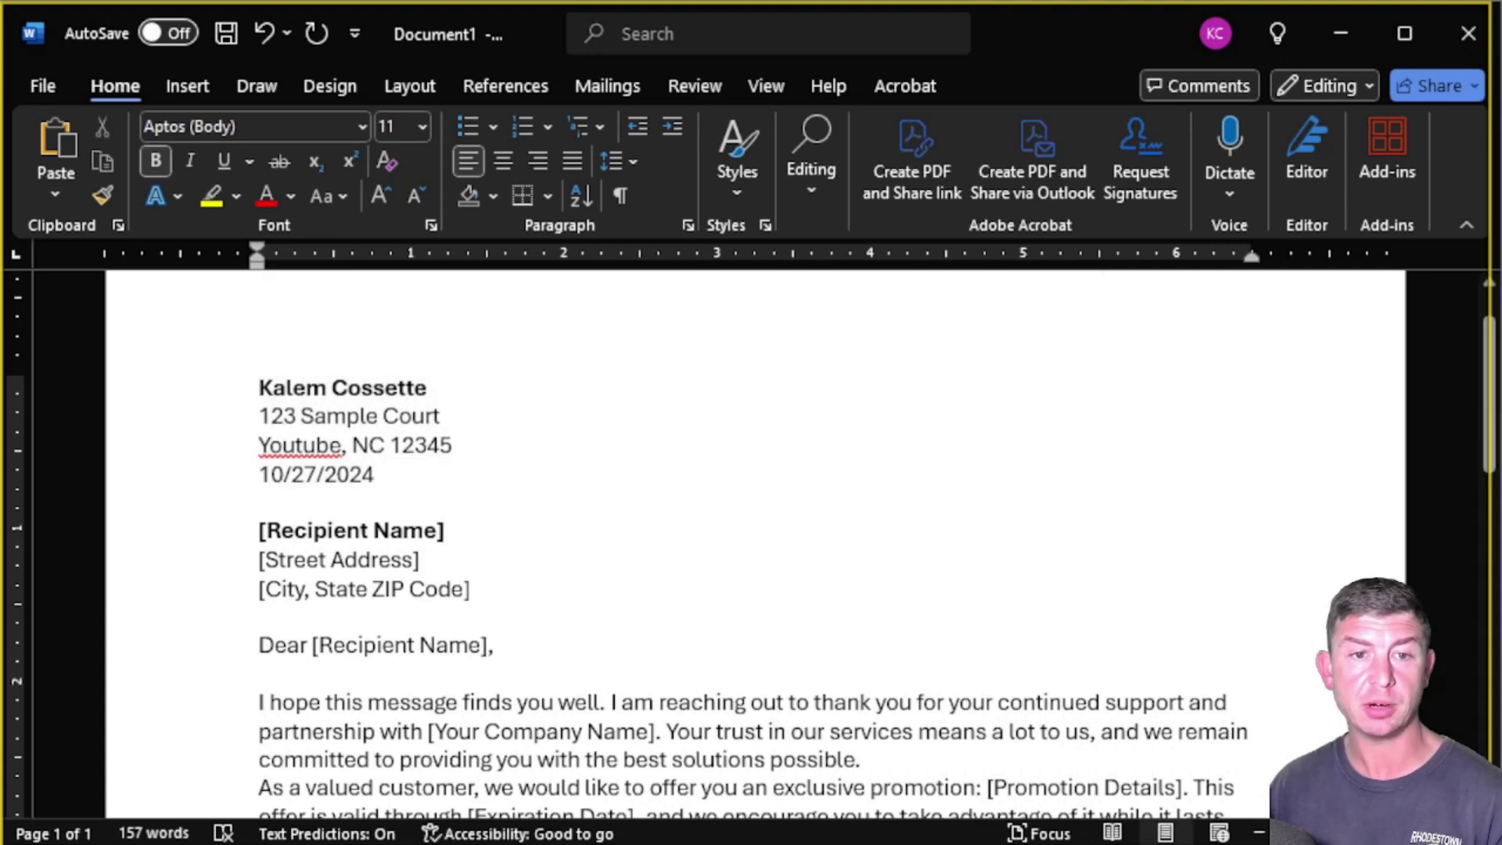
drag(471, 591, 258, 531)
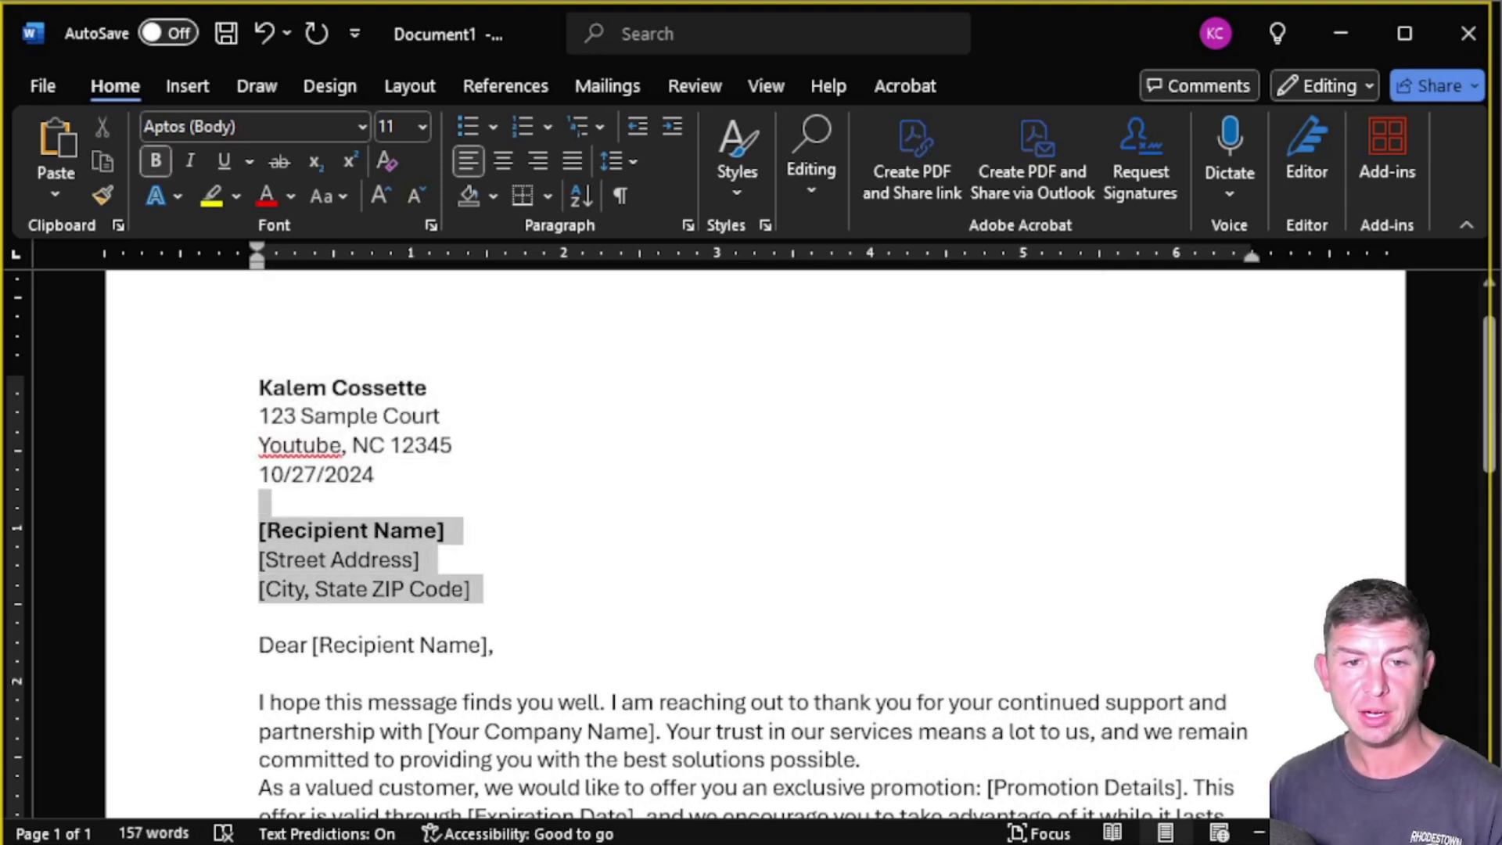
drag(496, 644, 258, 531)
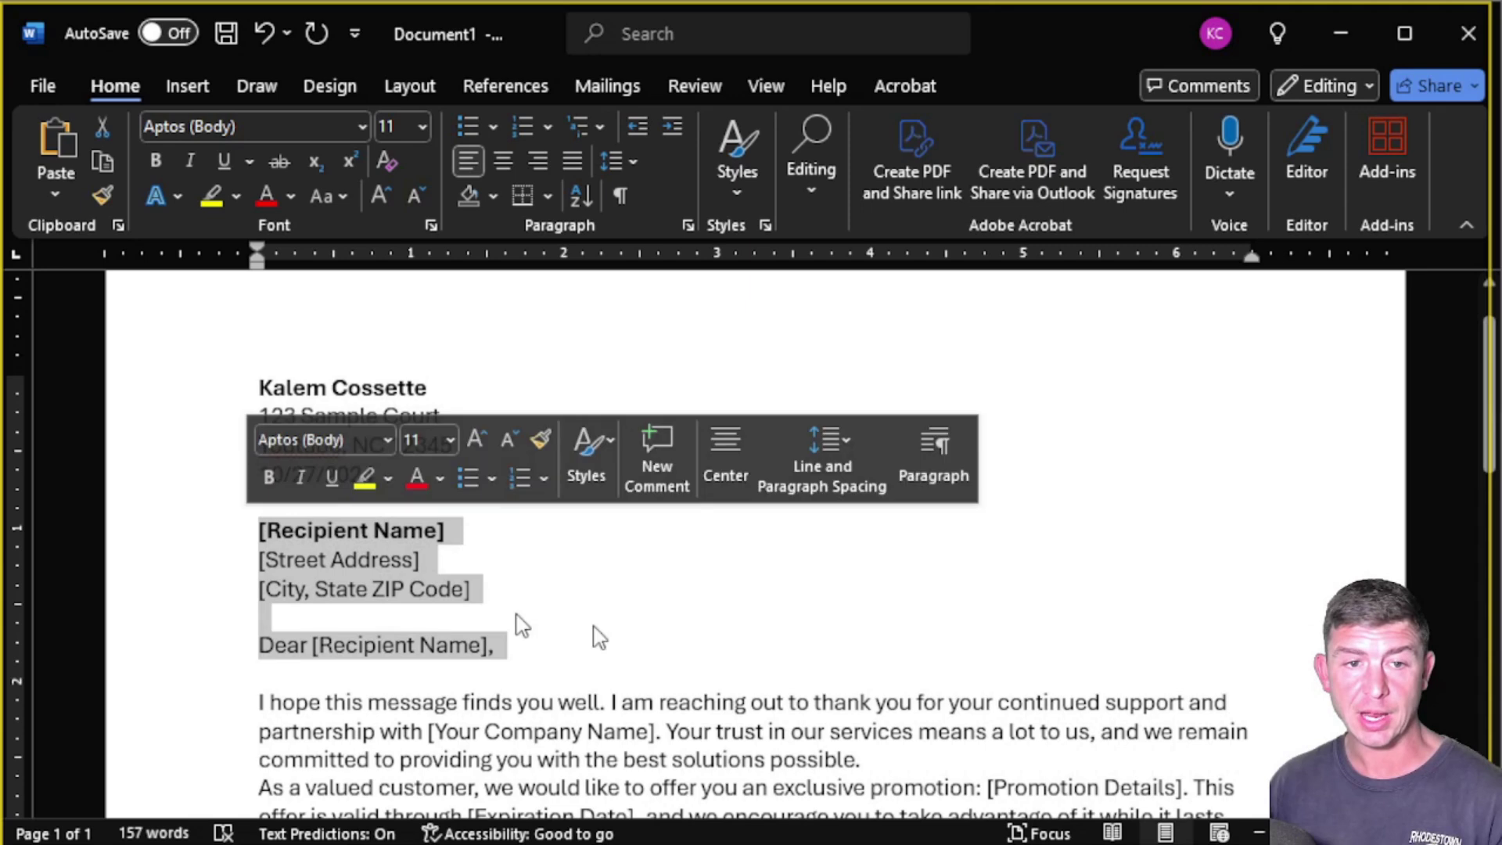
click(731, 630)
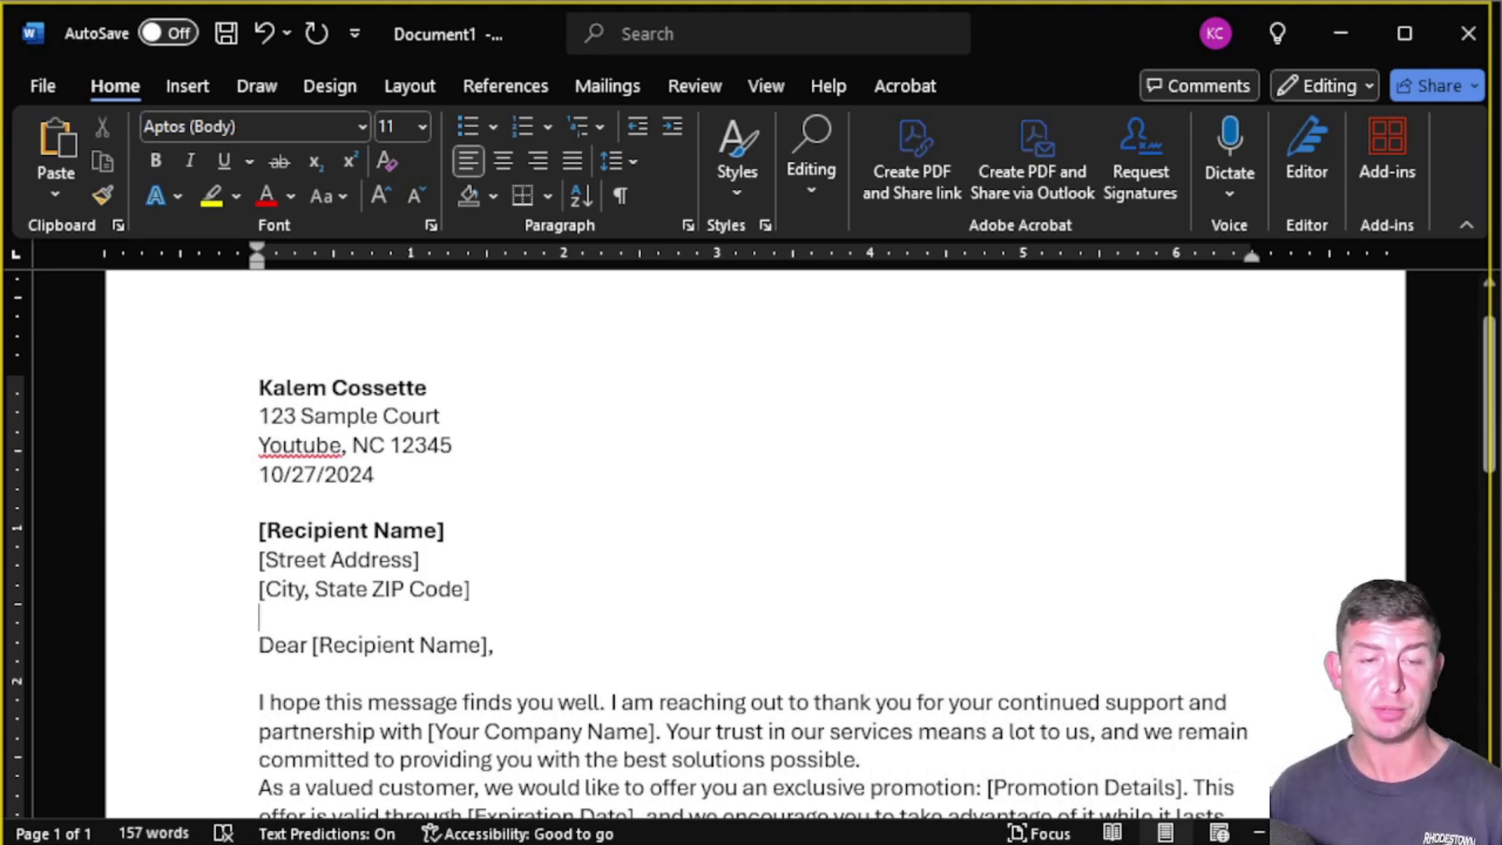
- In Excel, check the three recipient rows, save SampleDB.xlsx, and return to Word
key(alt+Tab)
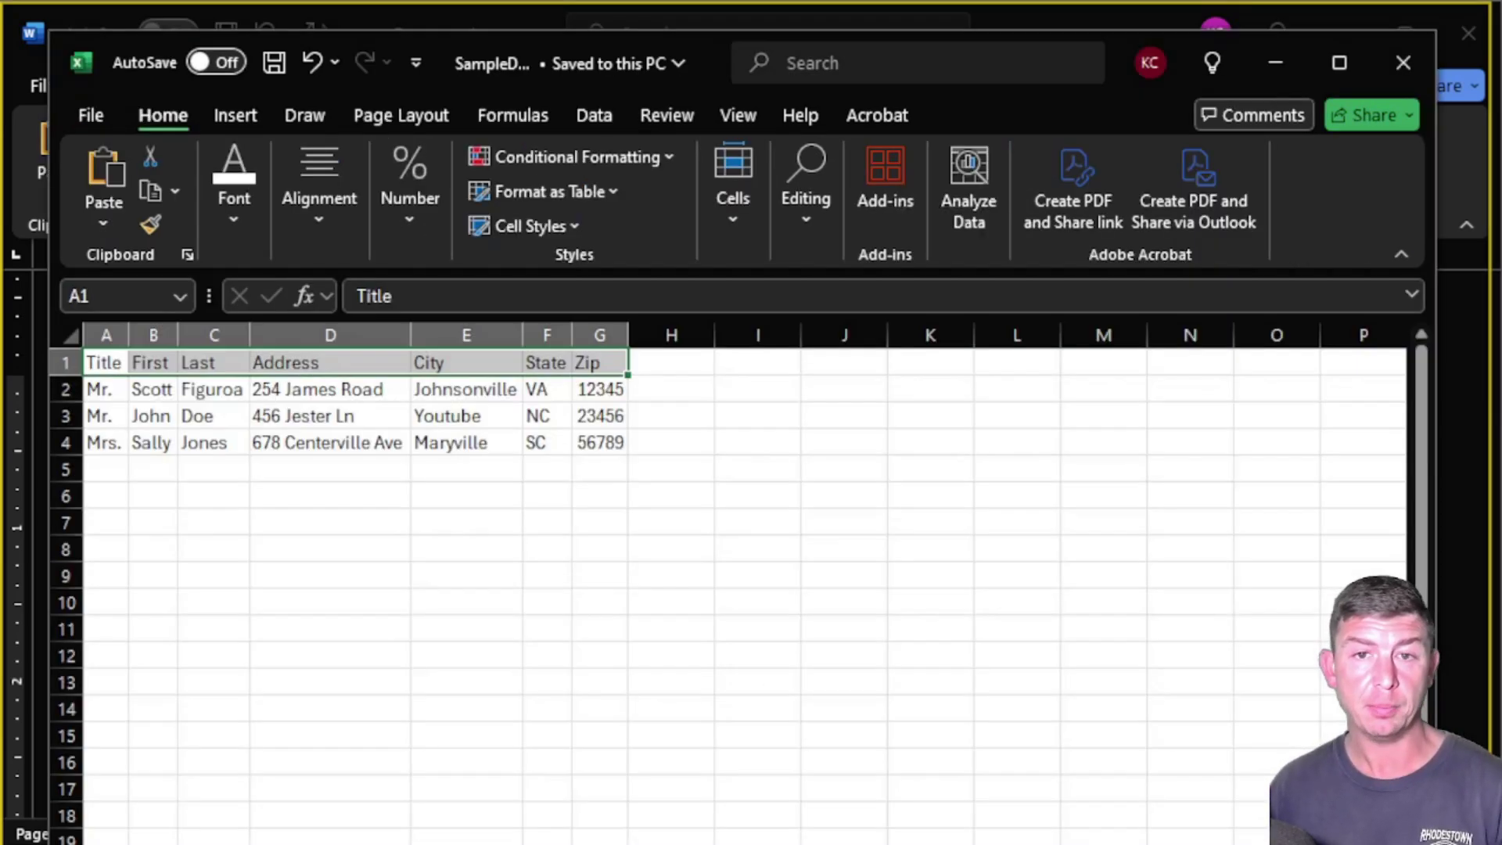
click(661, 656)
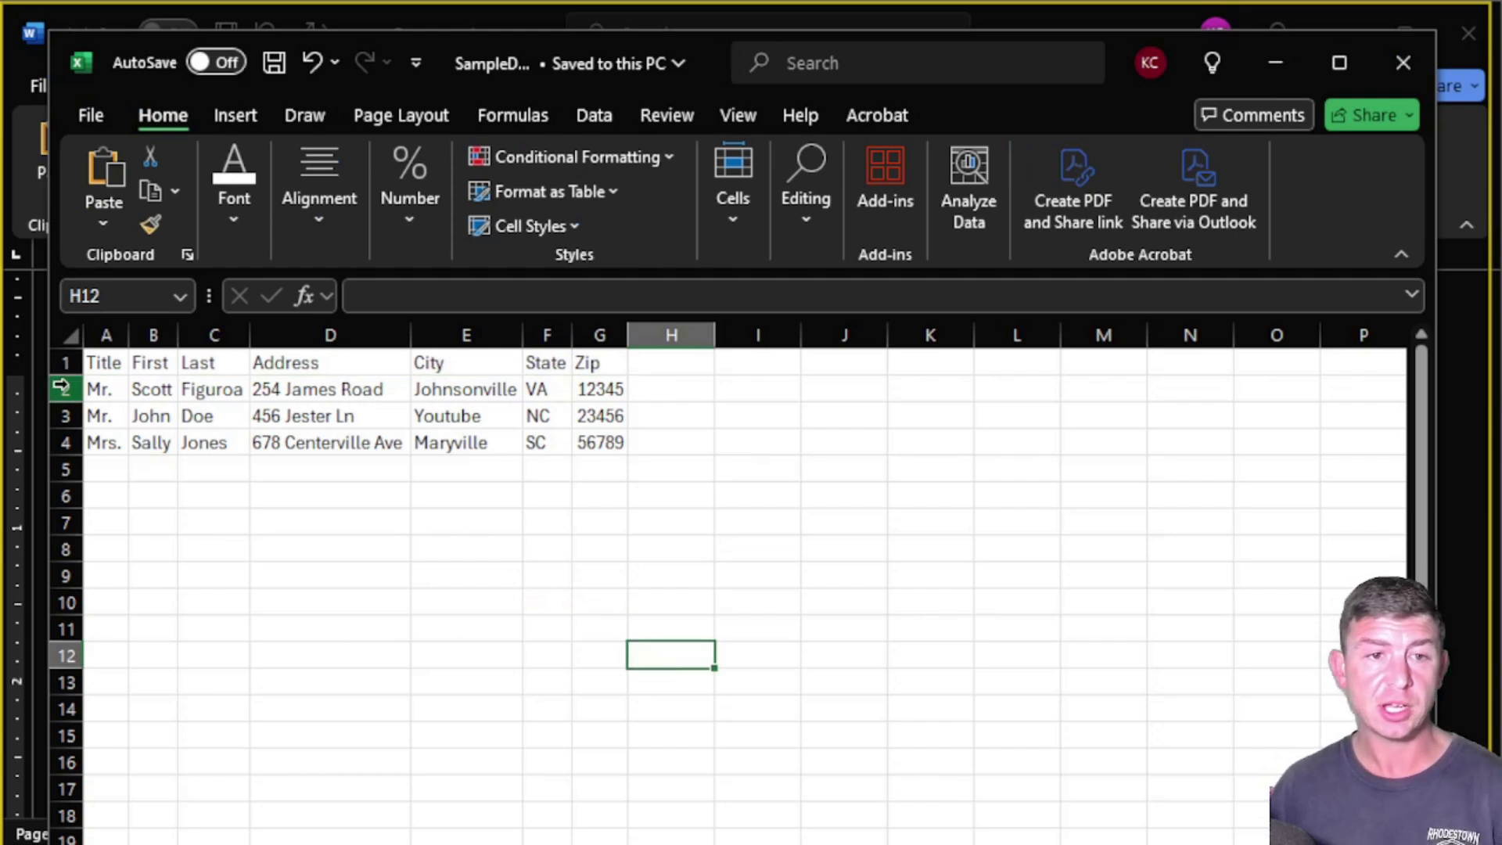
drag(111, 389, 591, 446)
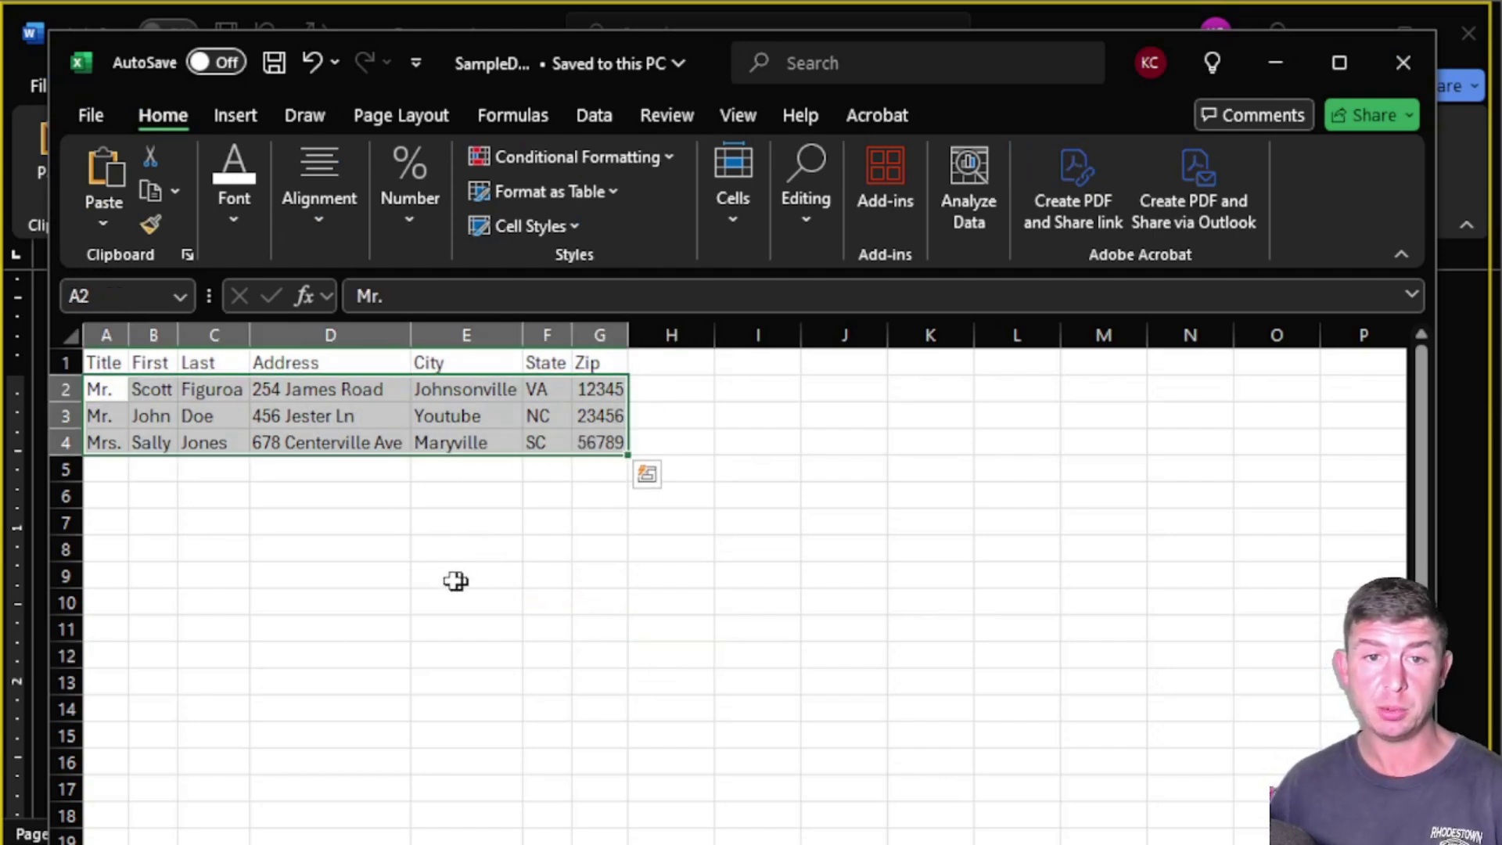
click(392, 604)
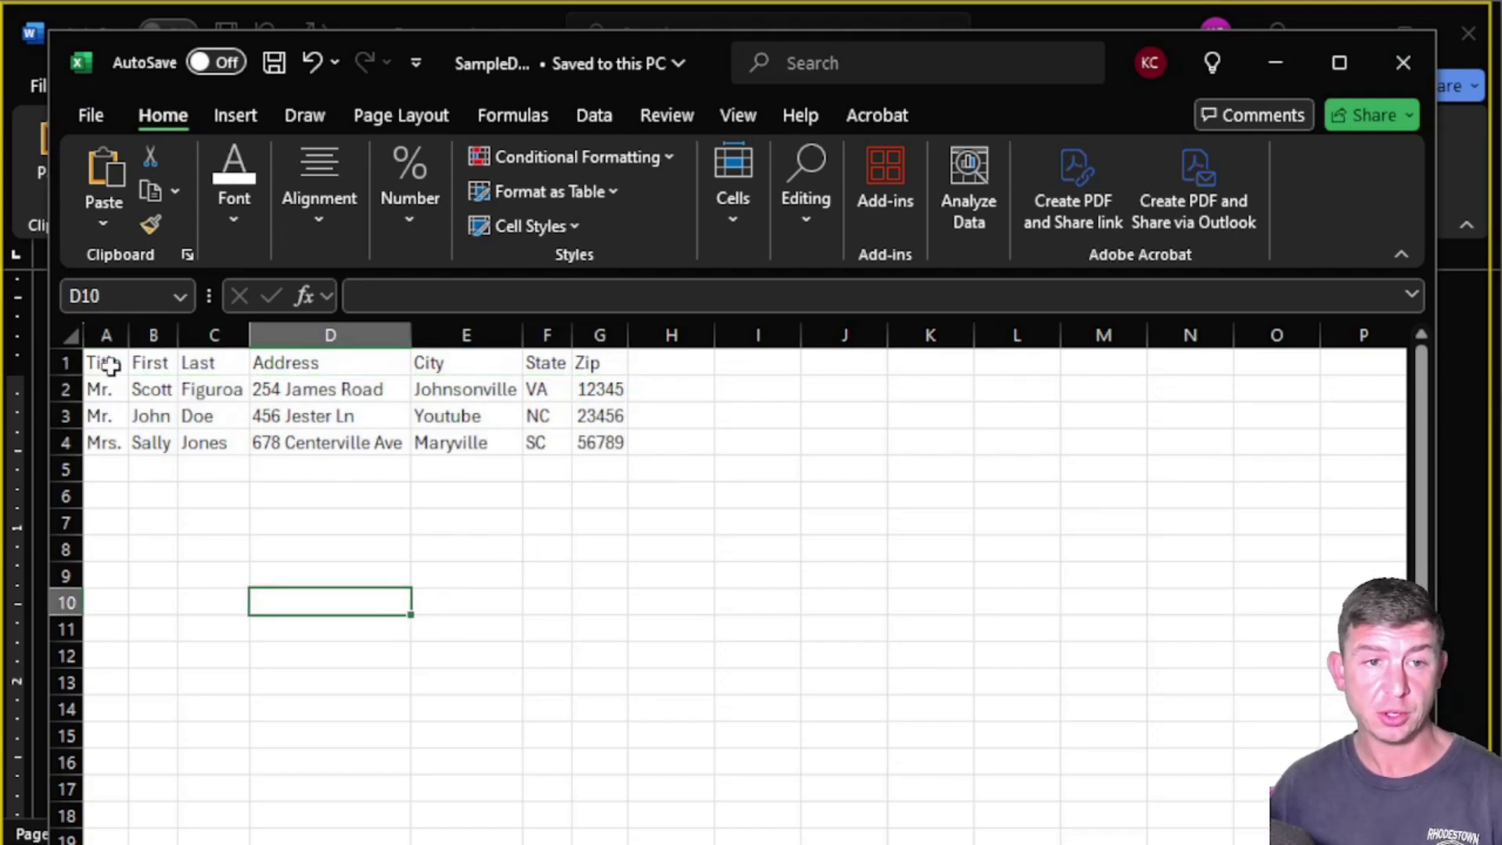
drag(104, 363, 579, 512)
click(621, 701)
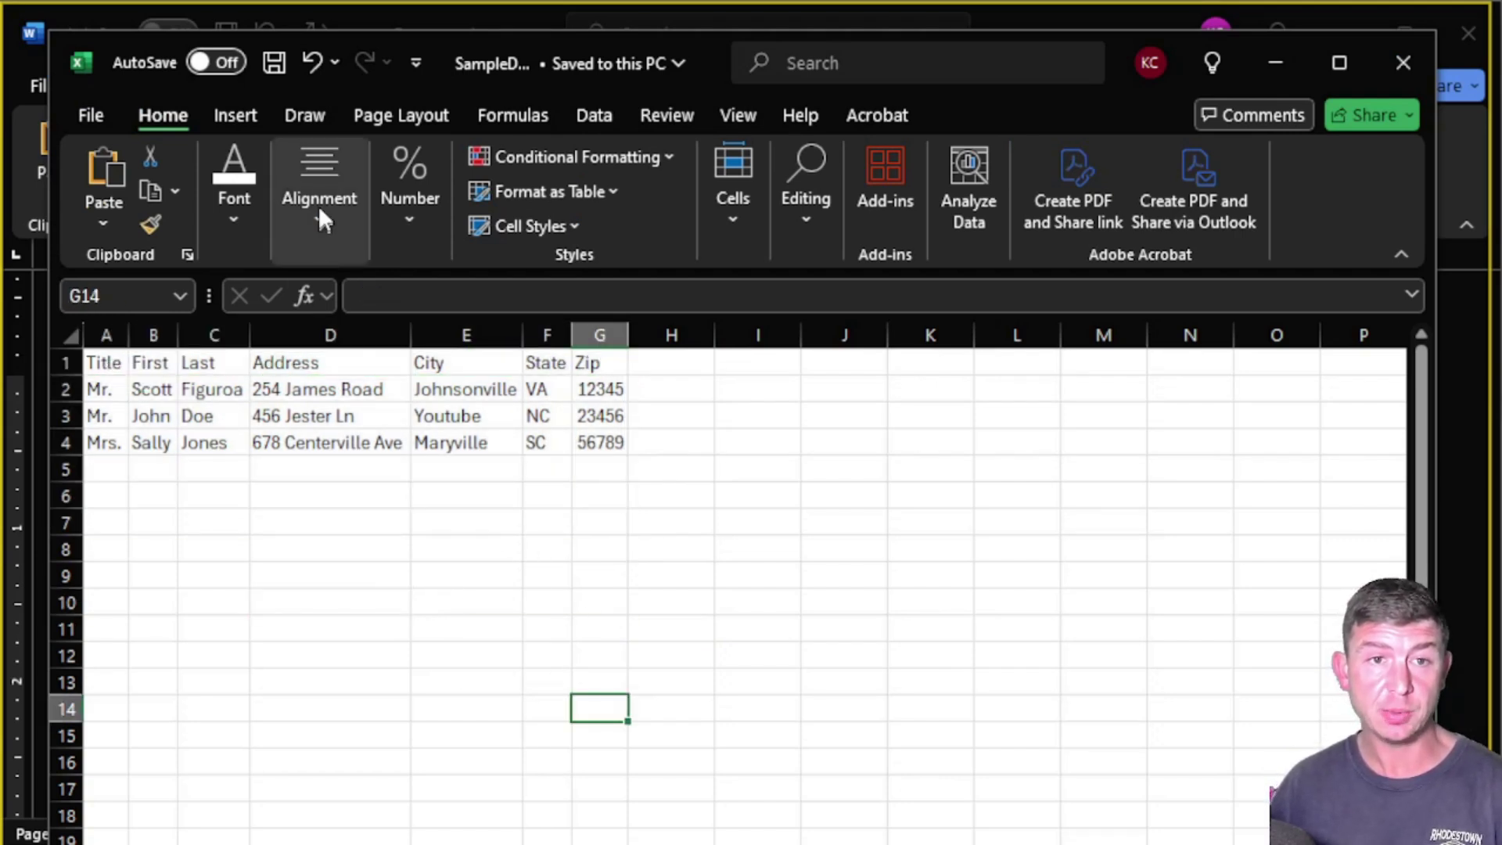
click(276, 62)
key(alt+Tab)
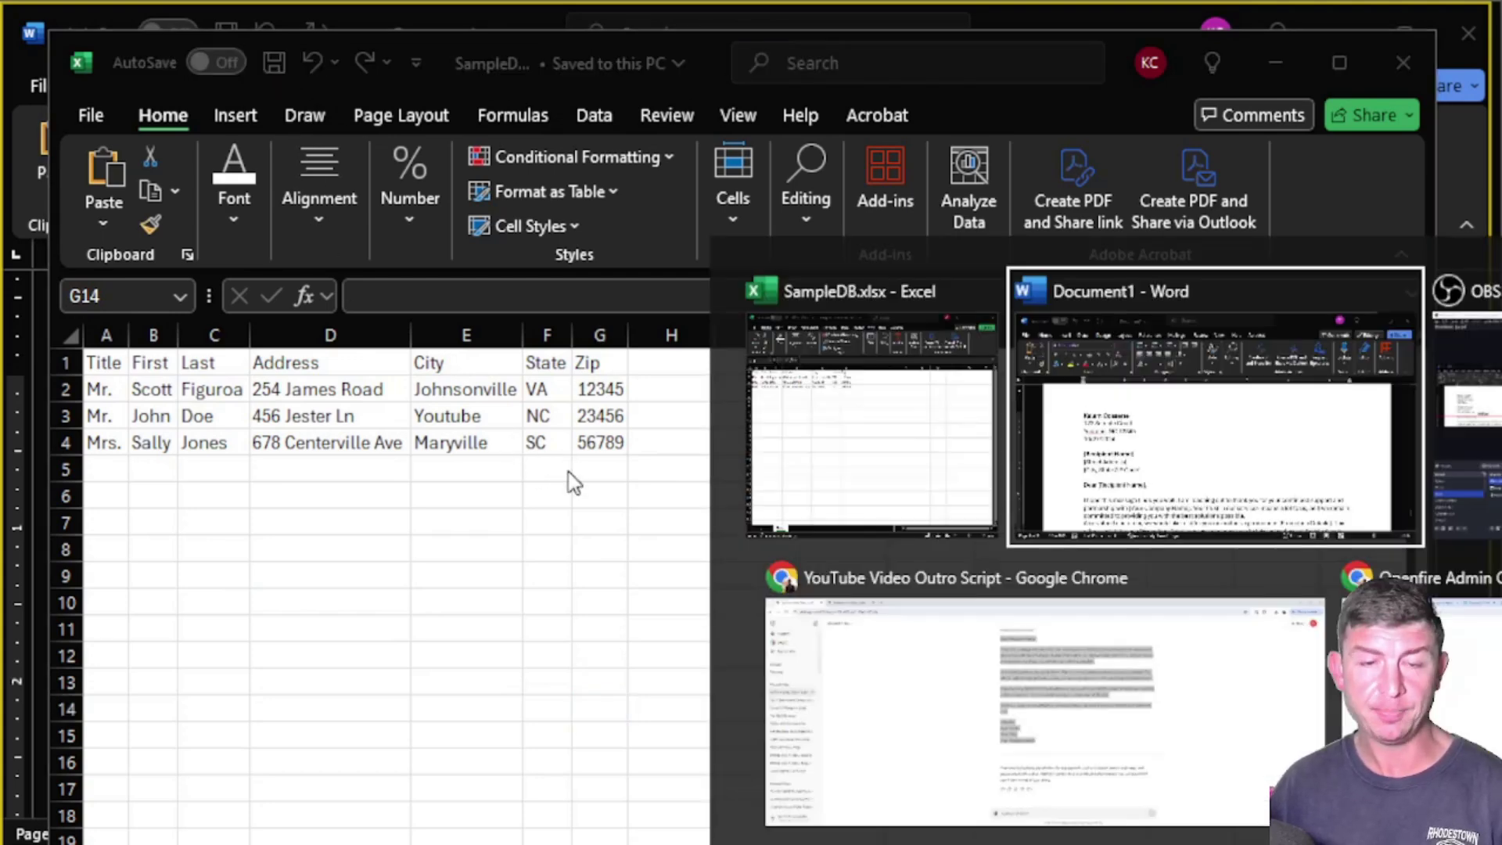
- Use the existing list SampleDB.xlsx from the Mailmerge folder, table Sheet1$, as recipients
scroll(755, 547, up, 1)
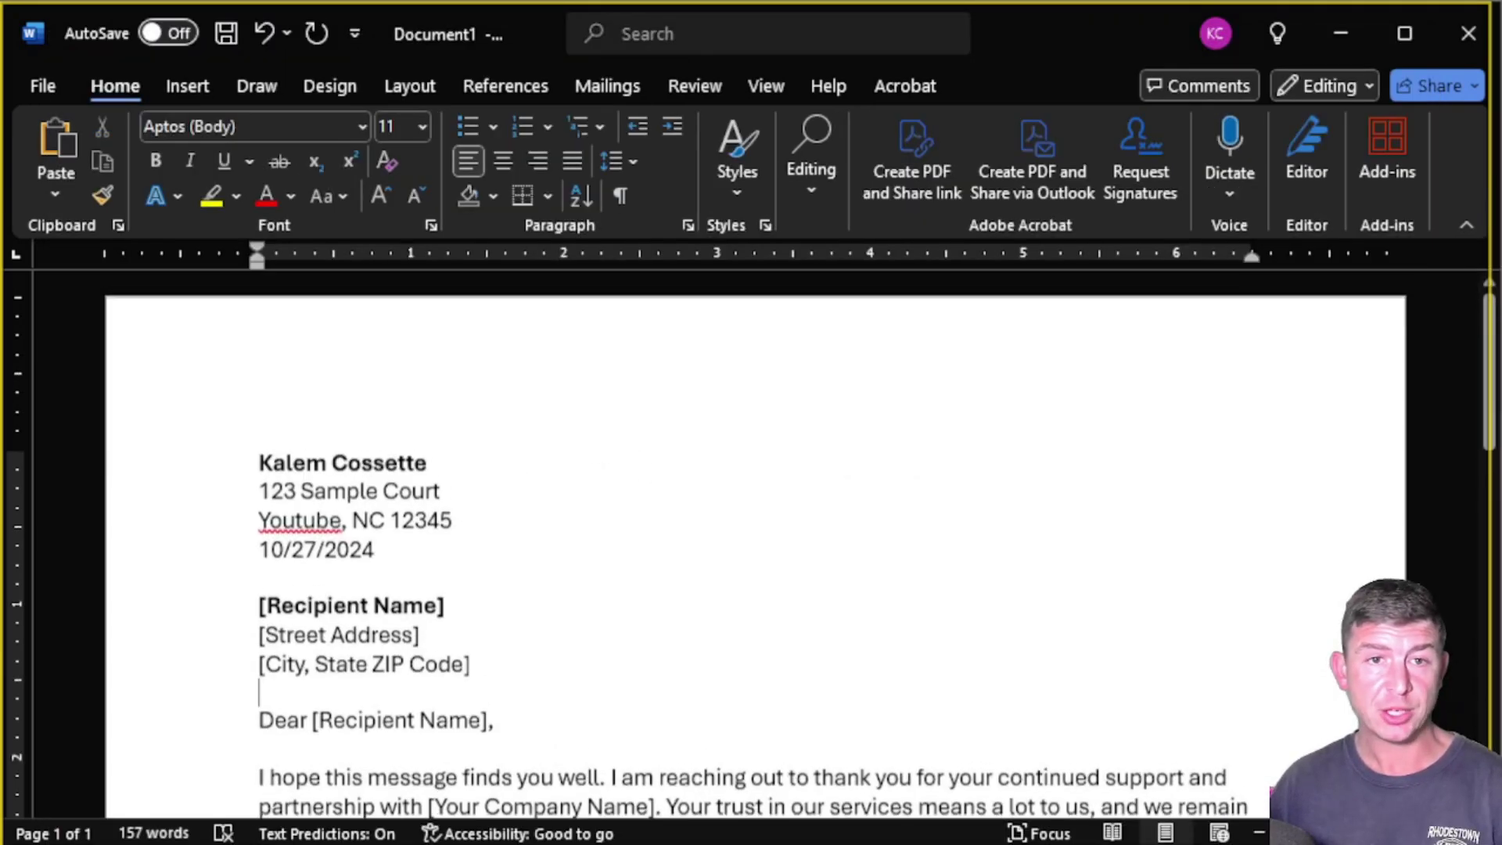
click(607, 88)
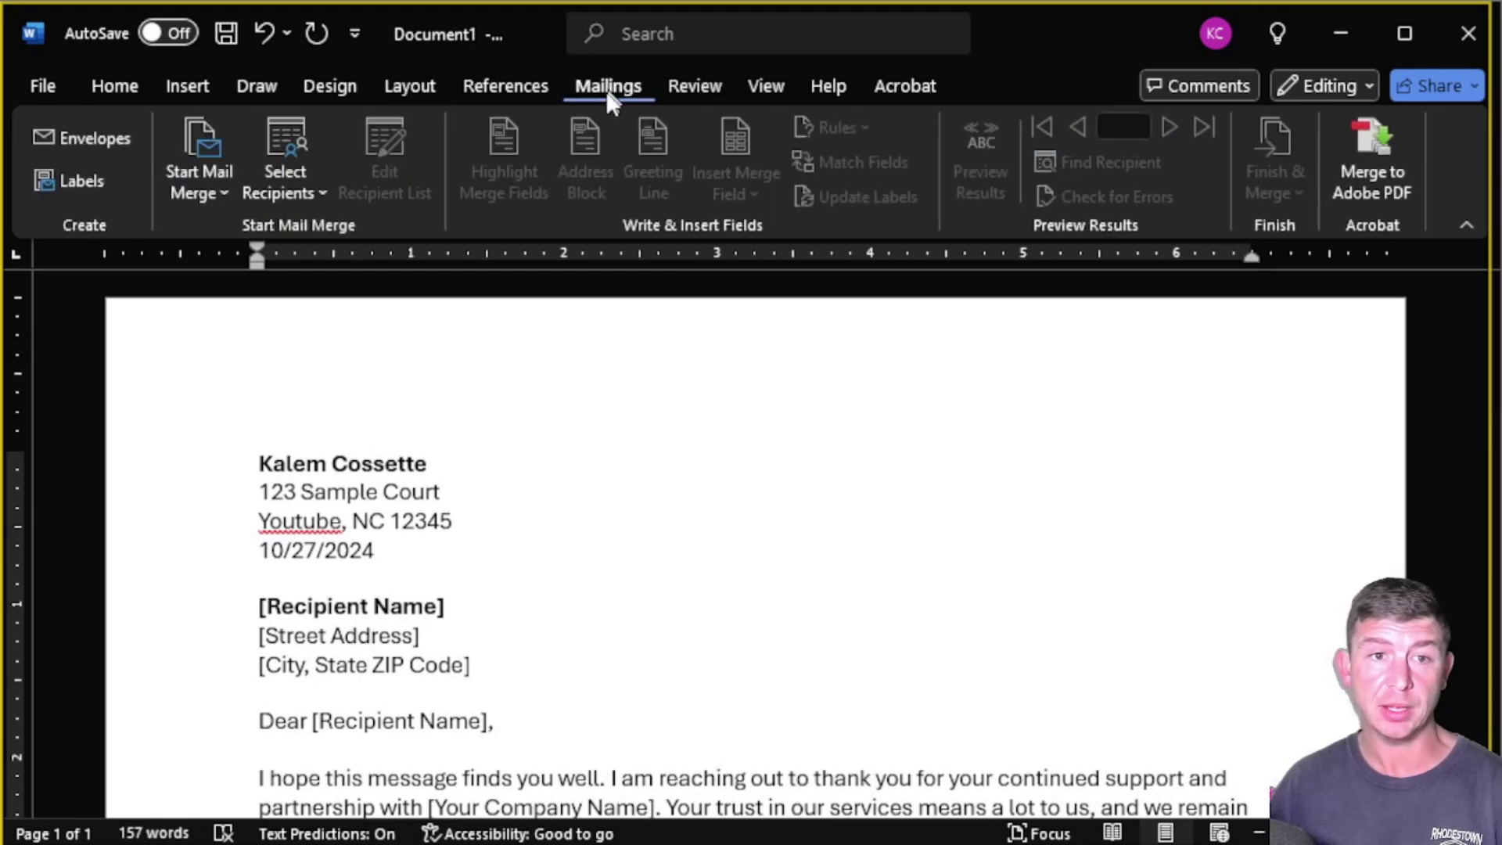
click(284, 155)
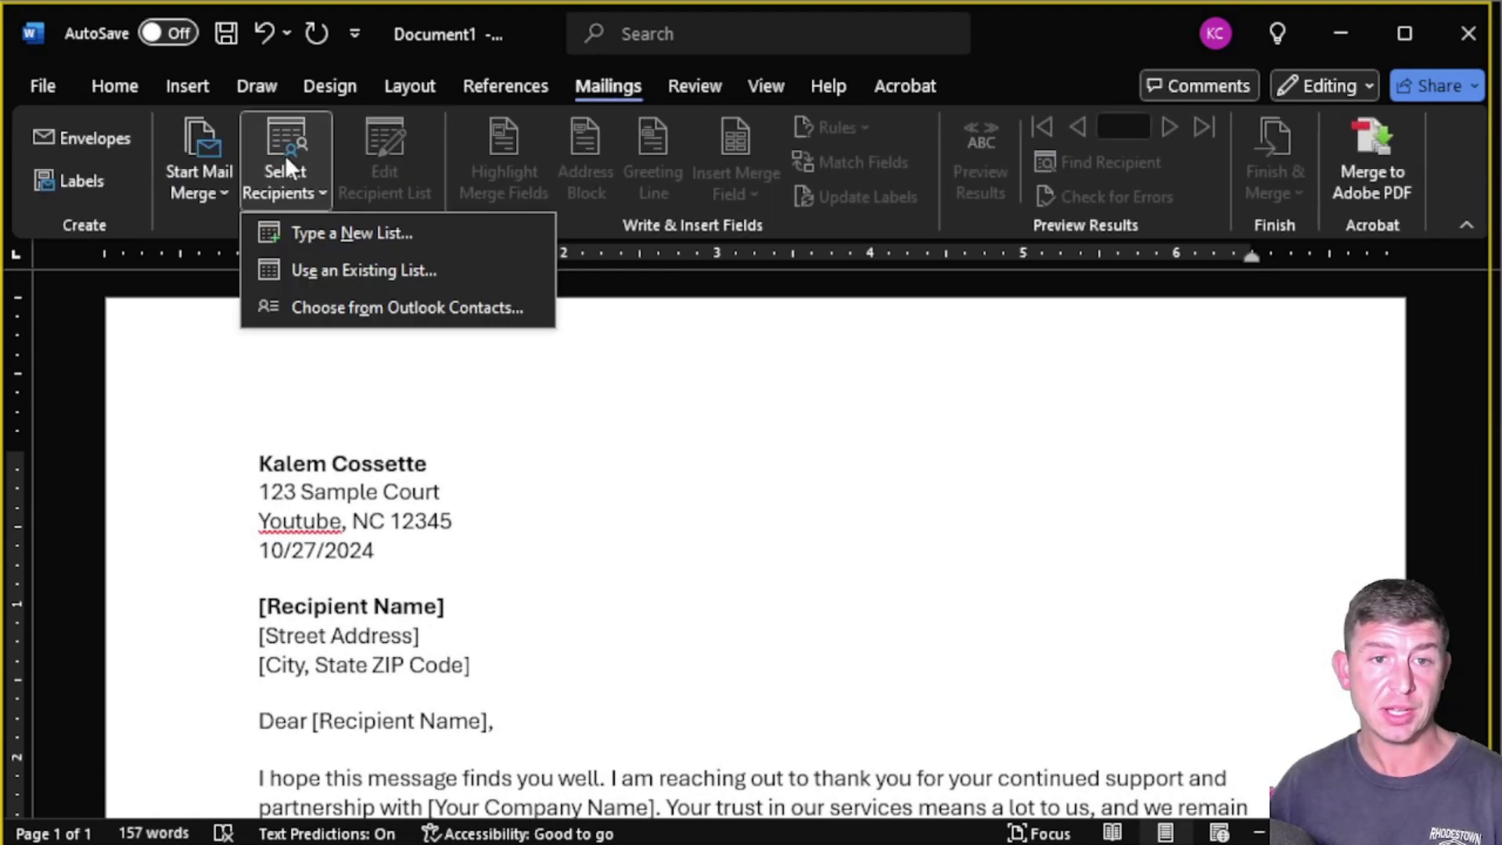
click(348, 270)
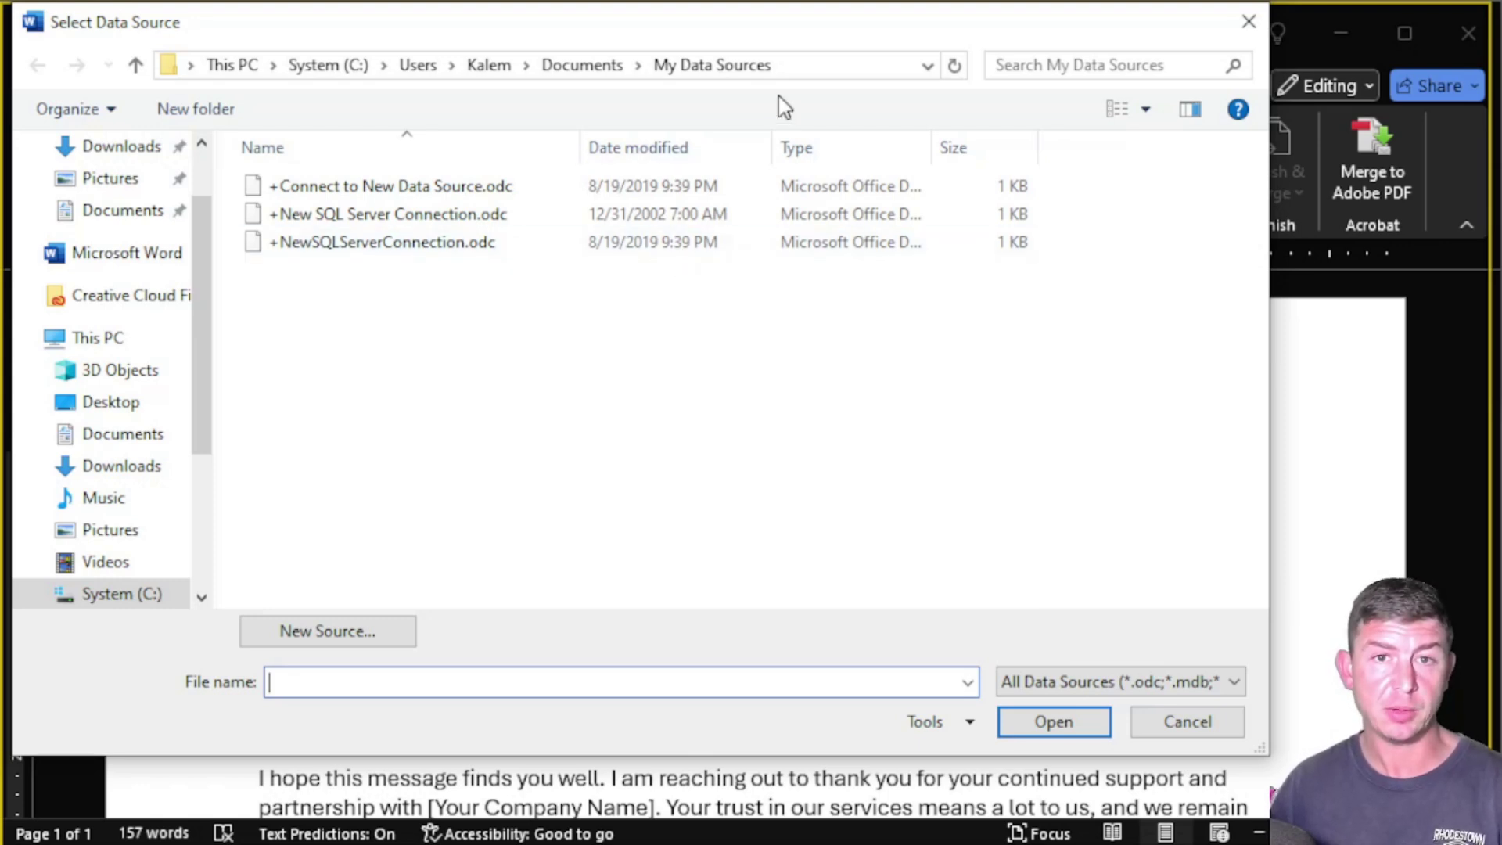
click(827, 71)
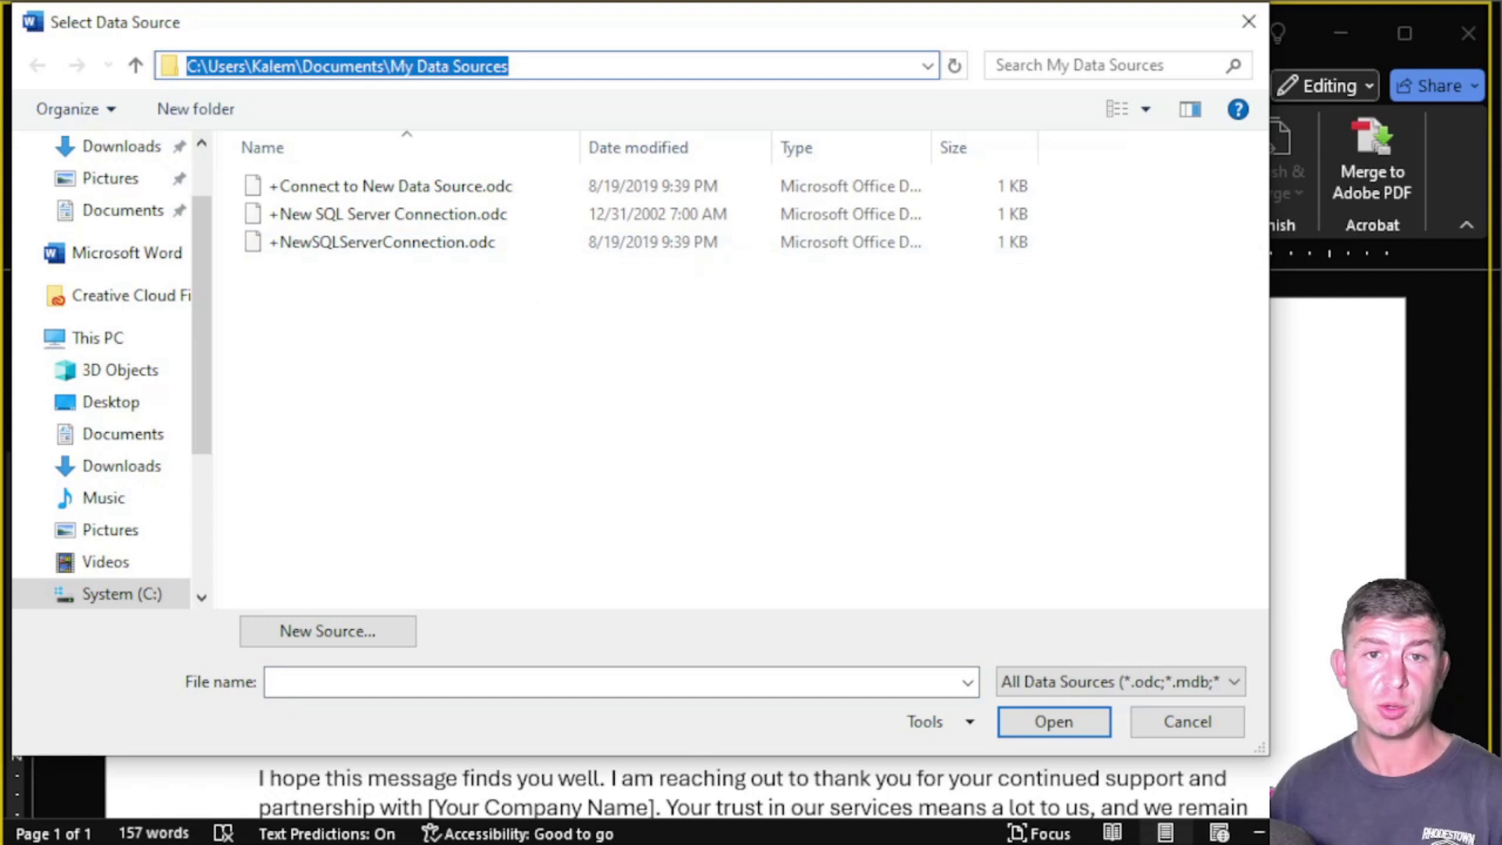
text(C:\Users\Kalem\Videos\Mailmerge)
key(Return)
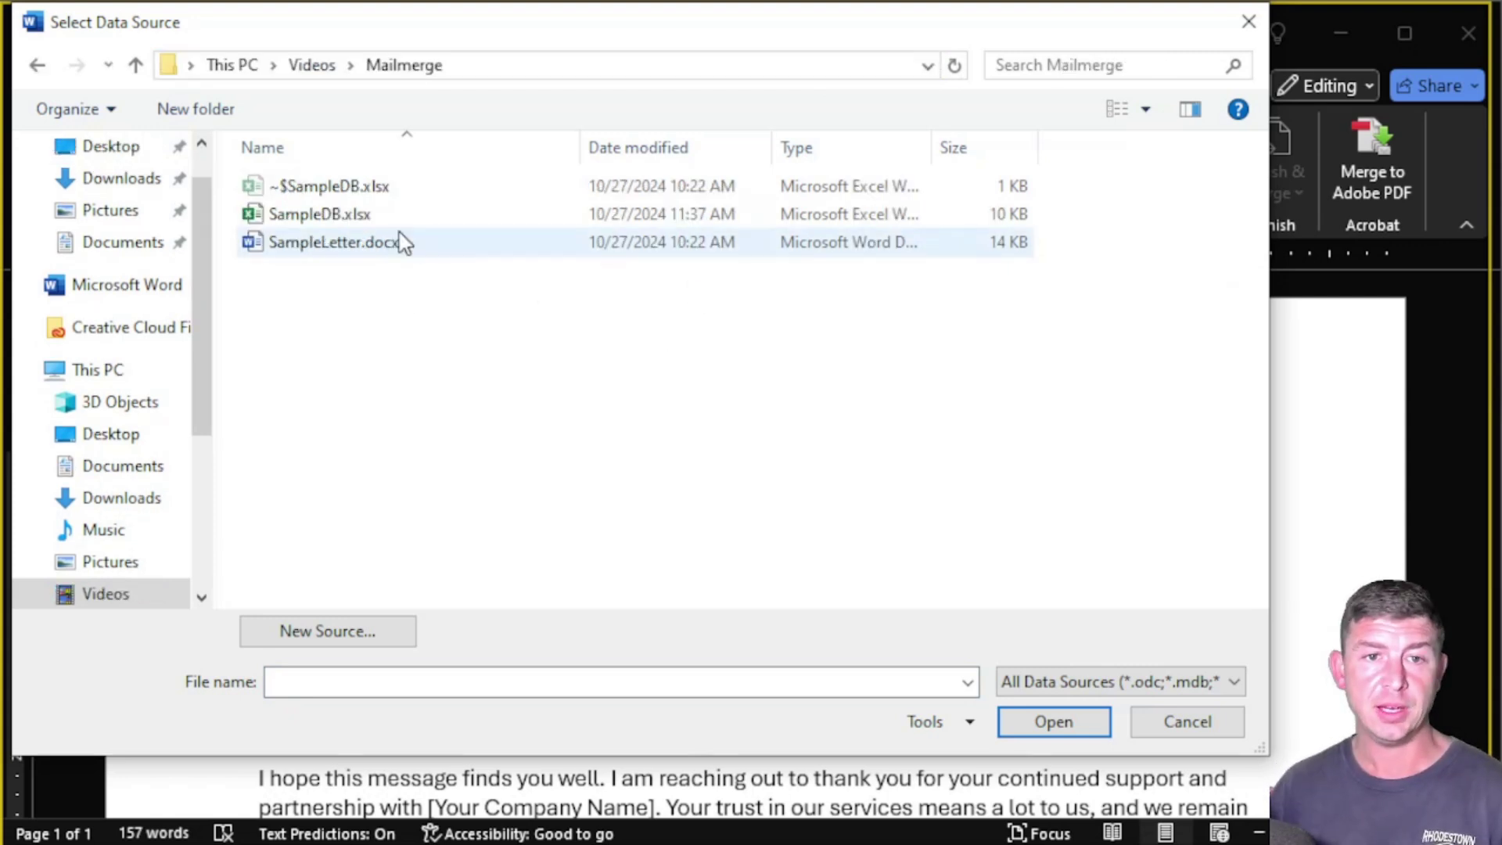
click(405, 228)
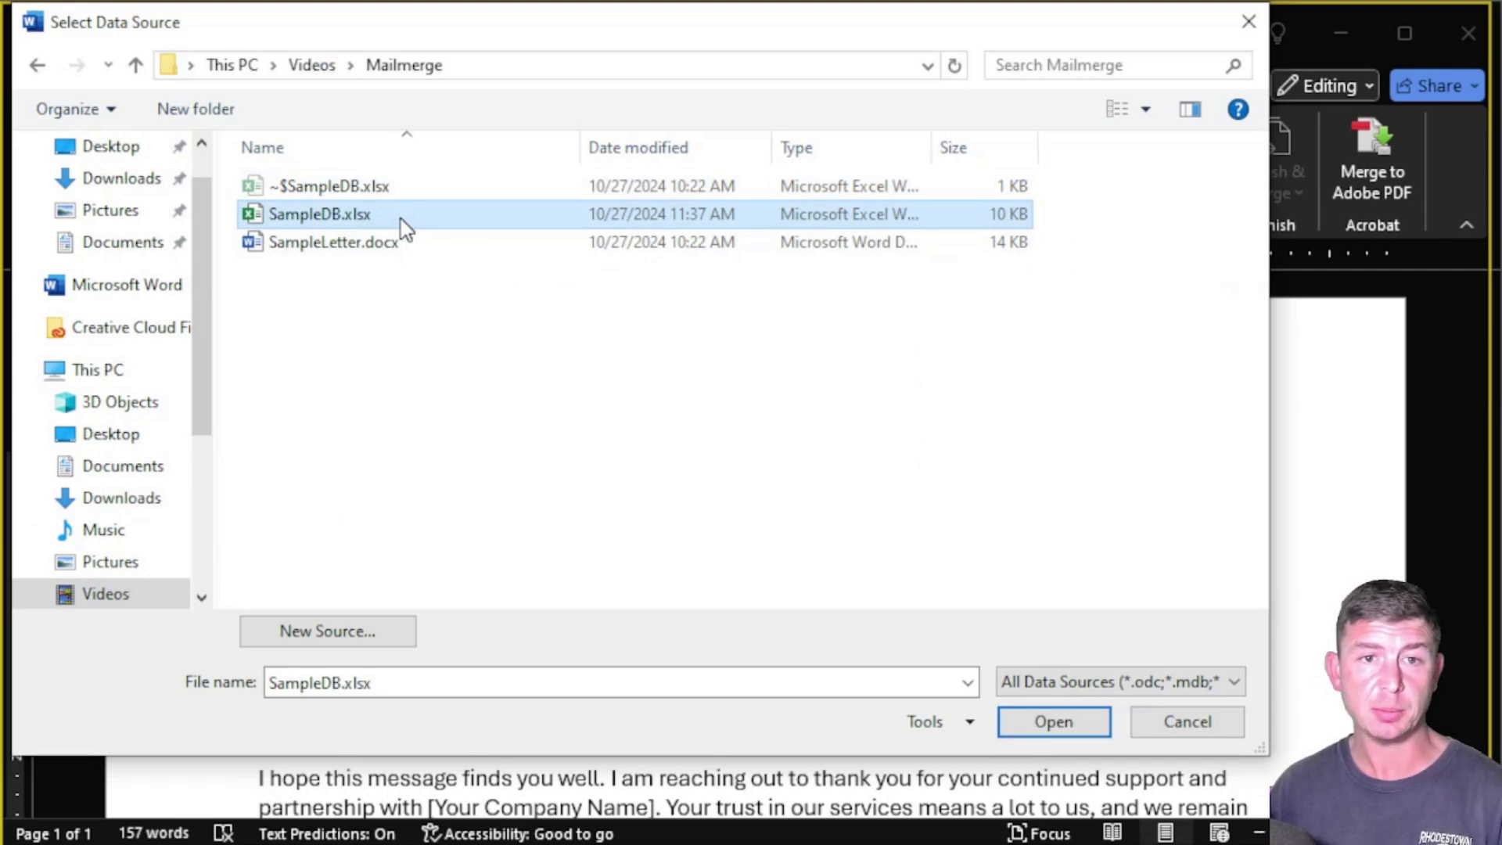
double_click(406, 229)
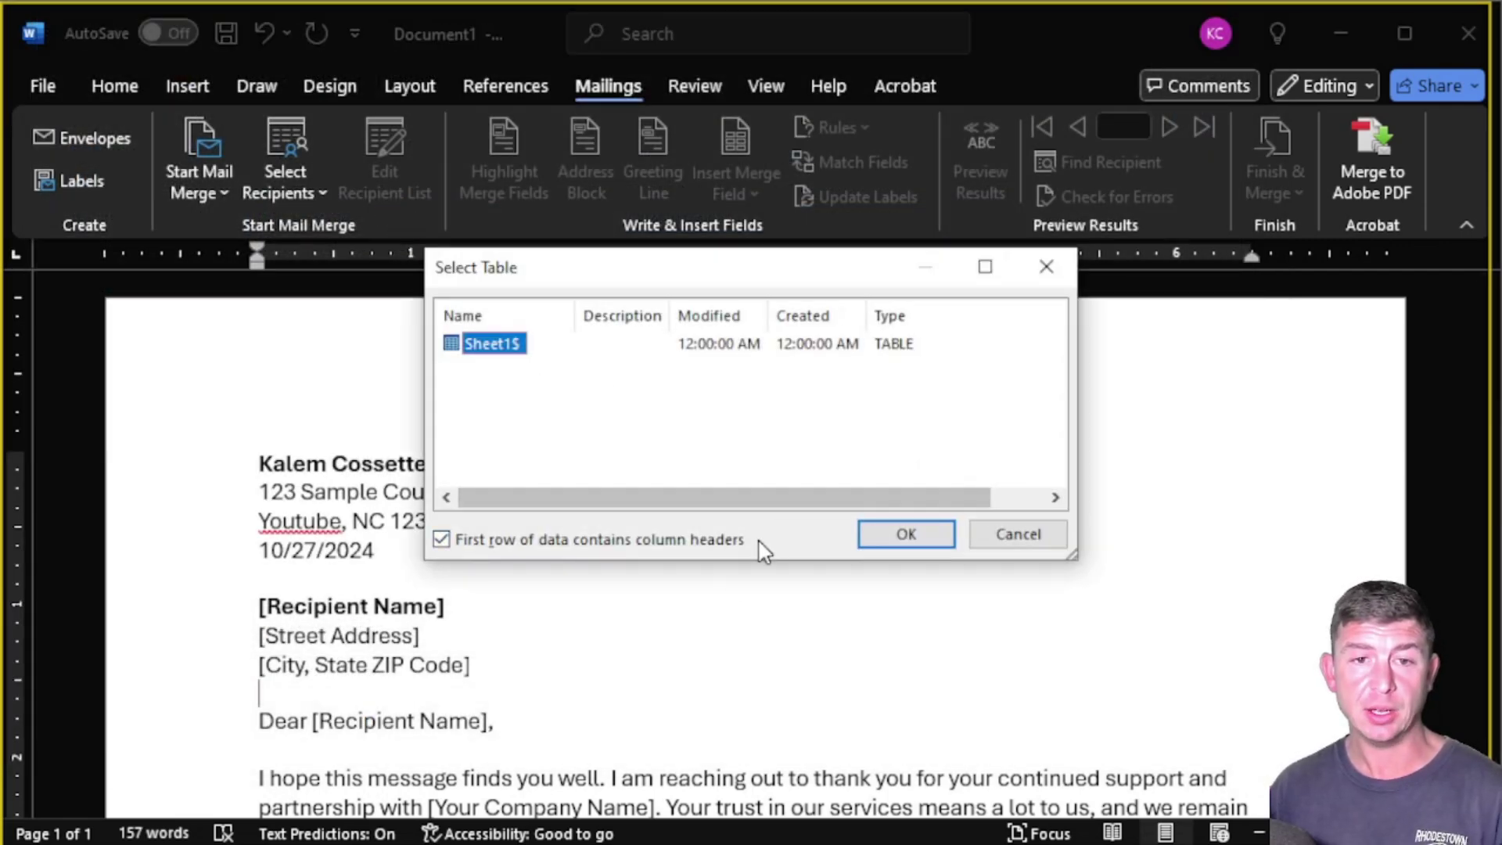
click(906, 536)
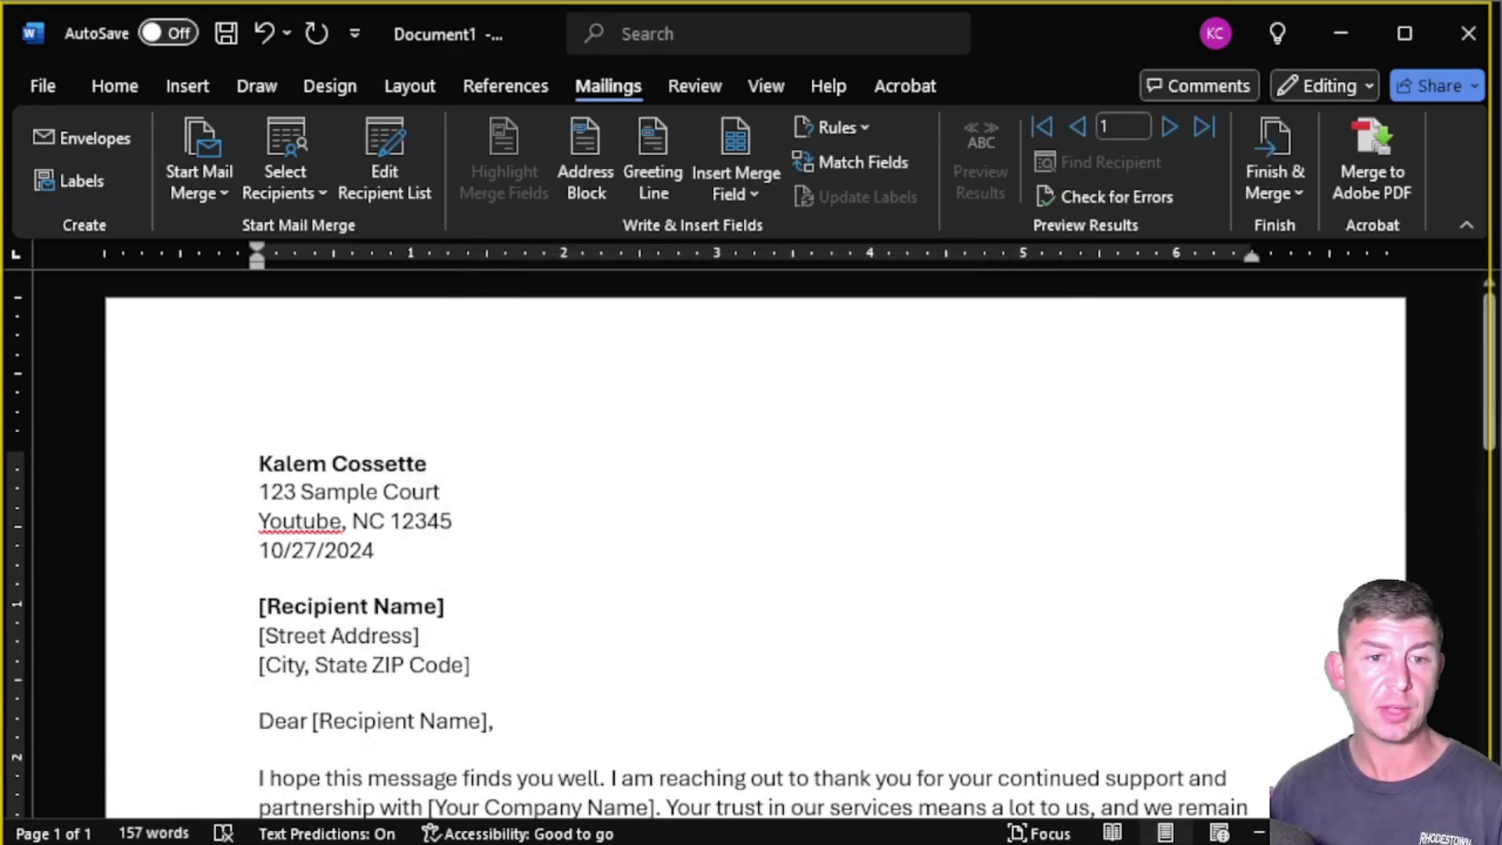
- Replace the address block's [Recipient Name] with the «First_» «Last» merge fields
click(764, 192)
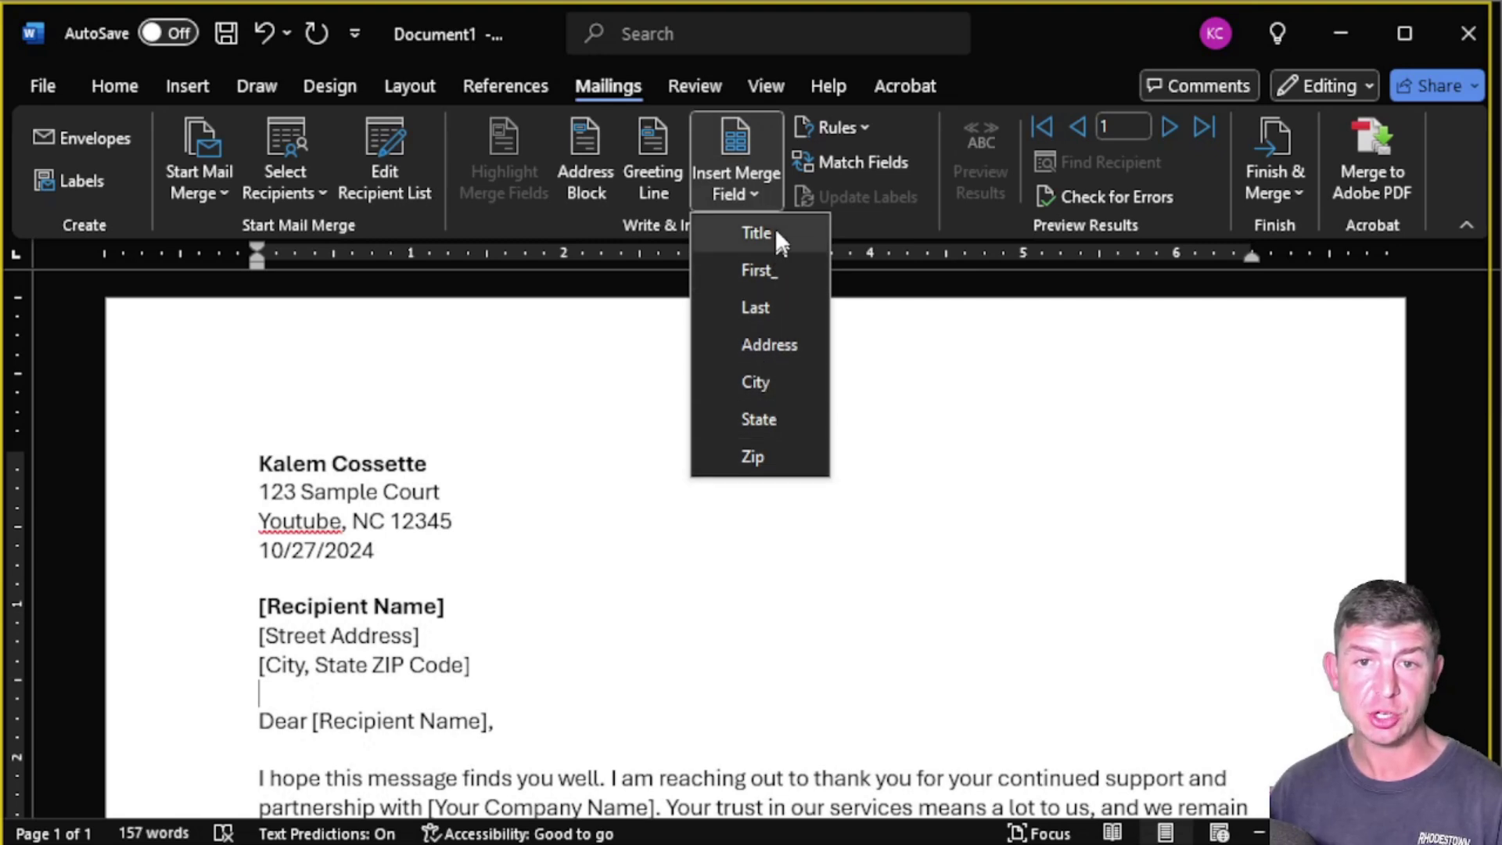
click(786, 453)
drag(448, 607, 266, 609)
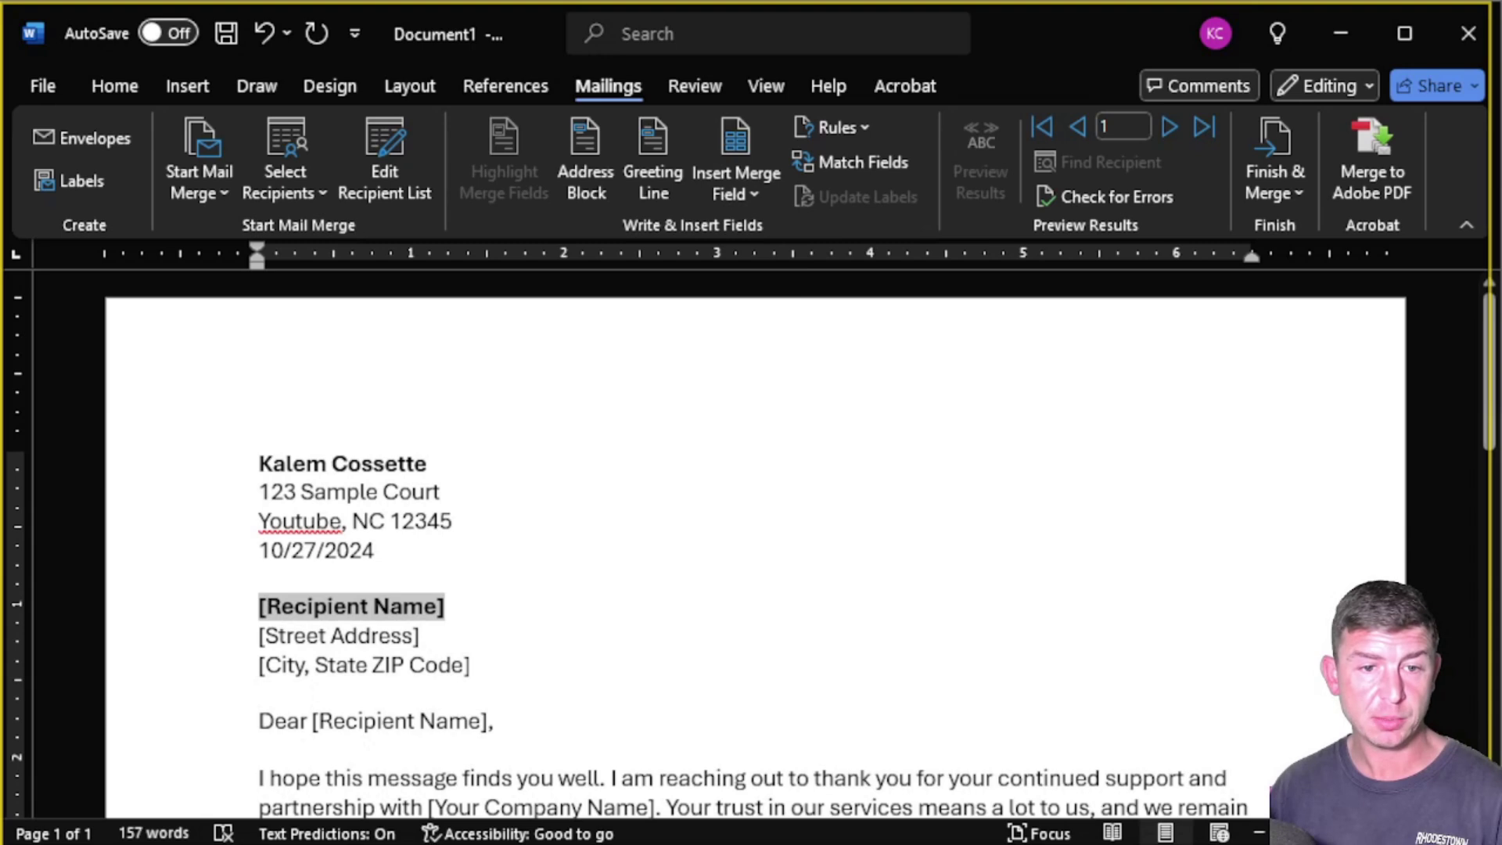
click(756, 184)
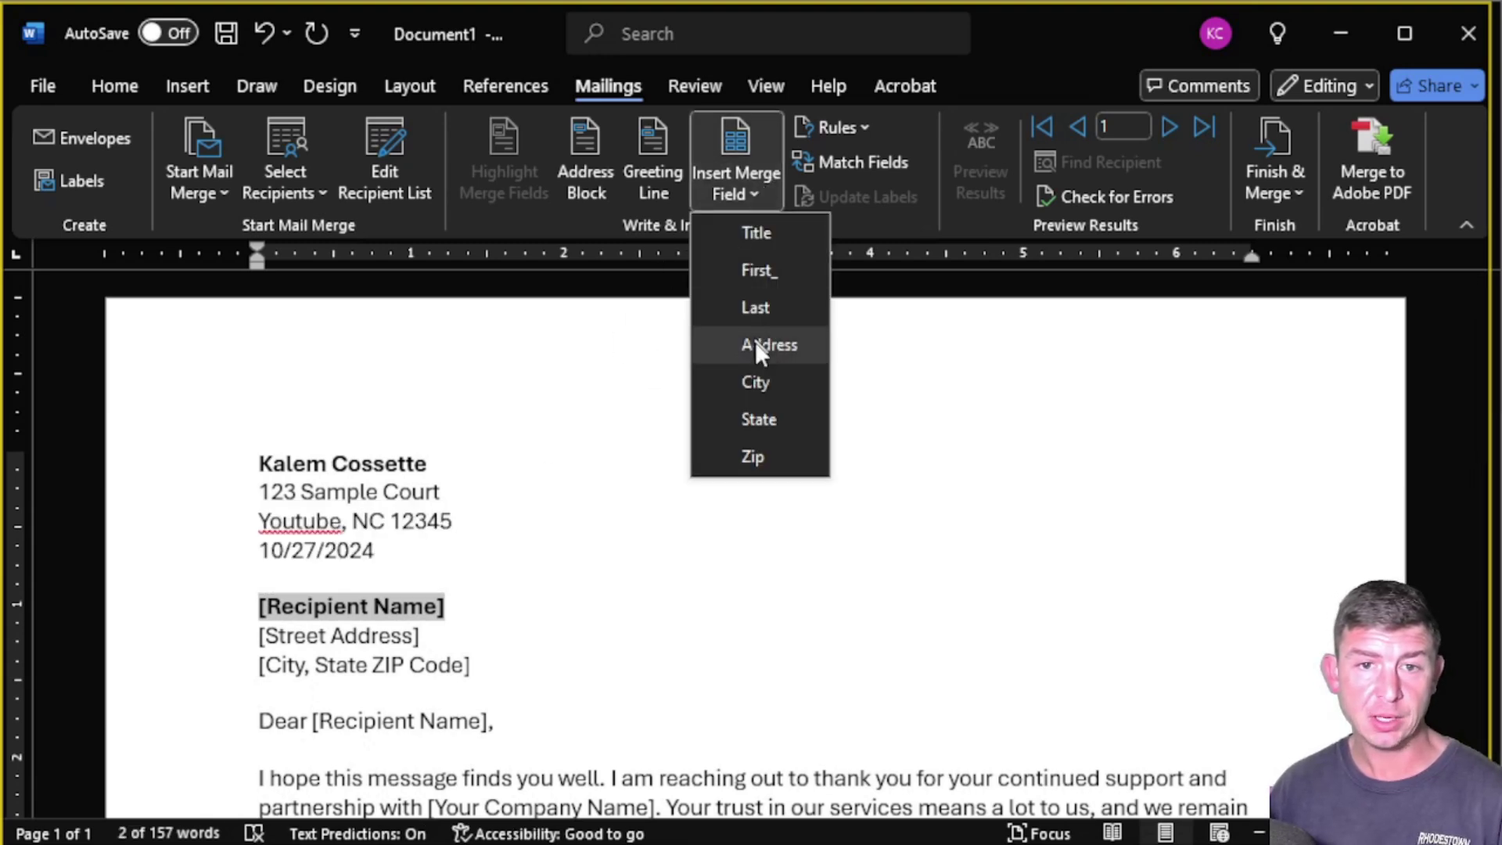
click(773, 273)
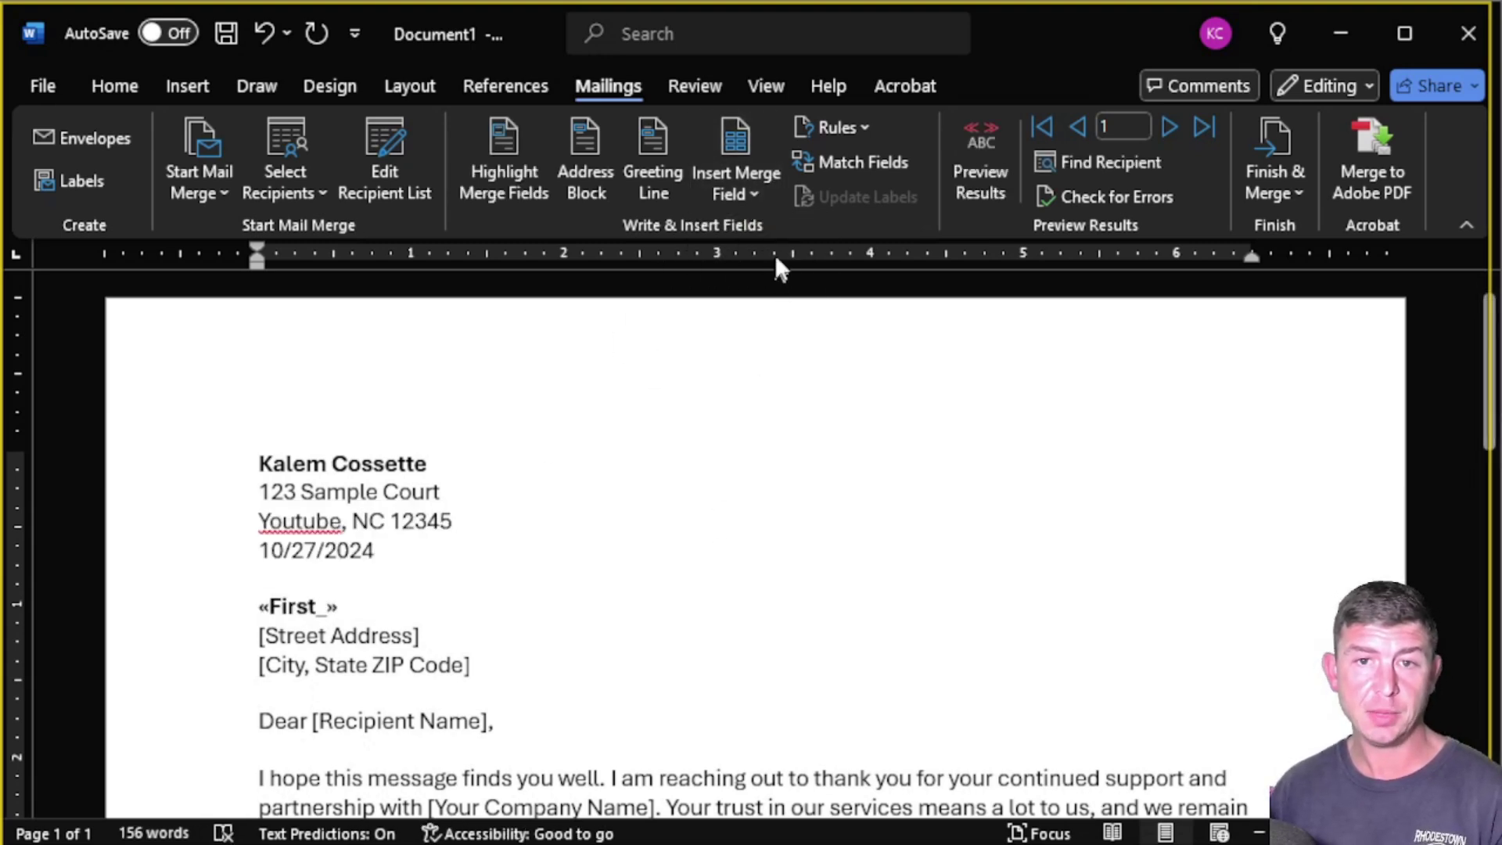
click(759, 191)
click(782, 303)
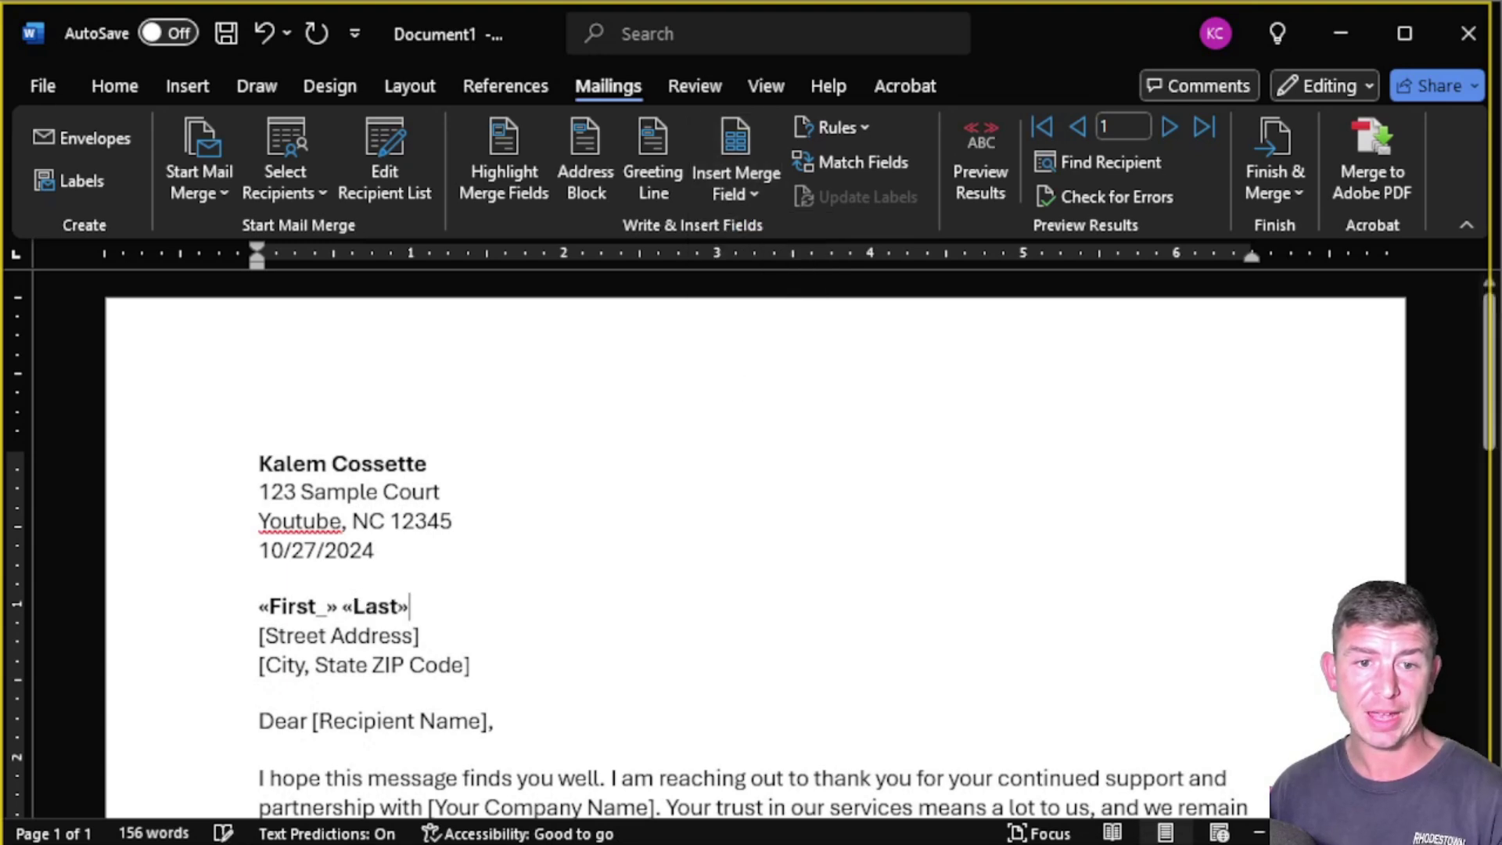
- Replace the street line with «Address» and the city line with «City», «State» «Zip»
click(399, 640)
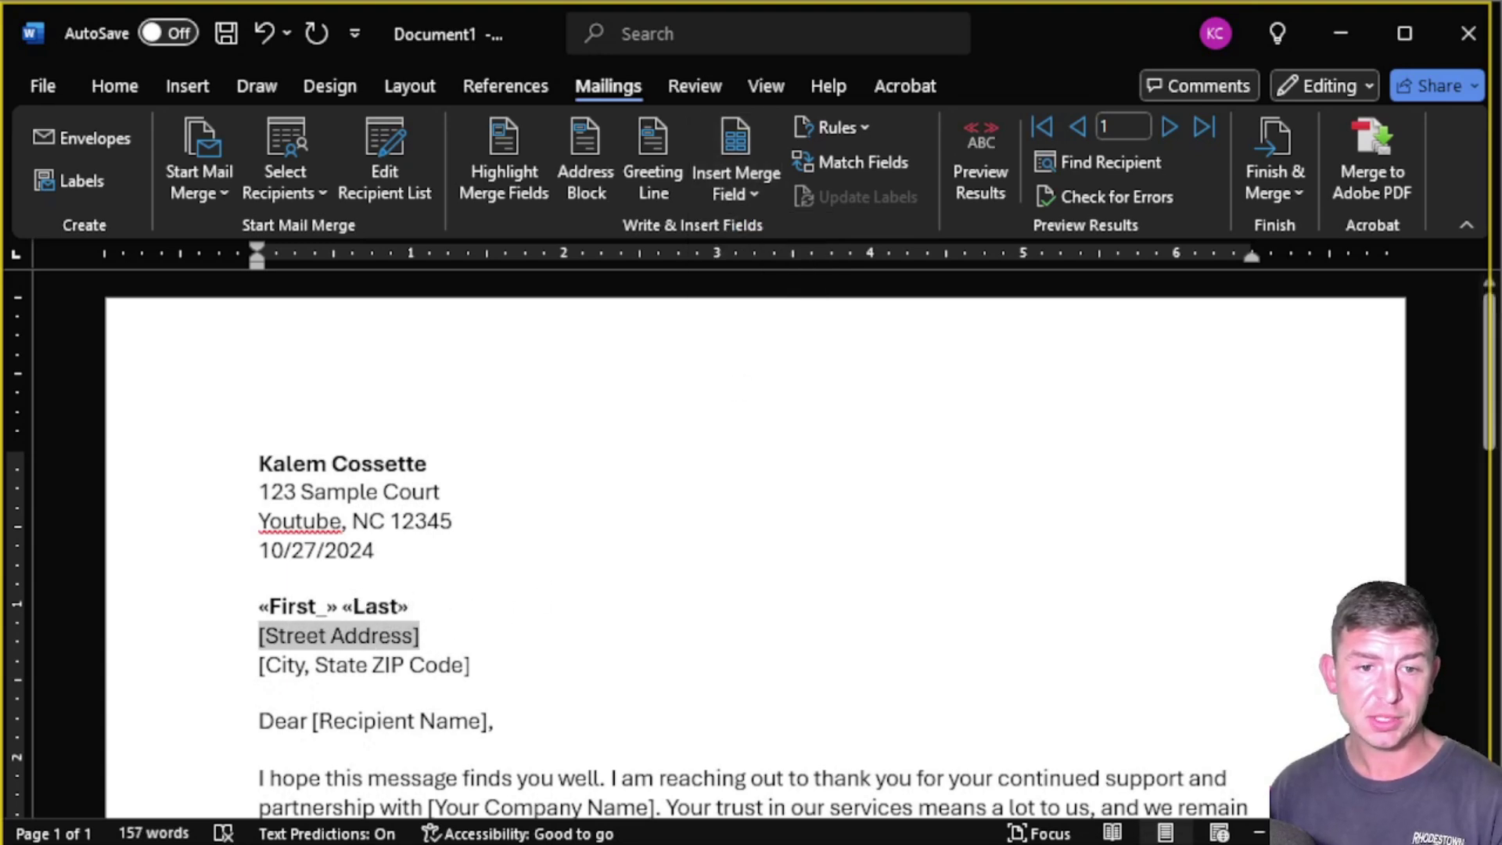
click(716, 188)
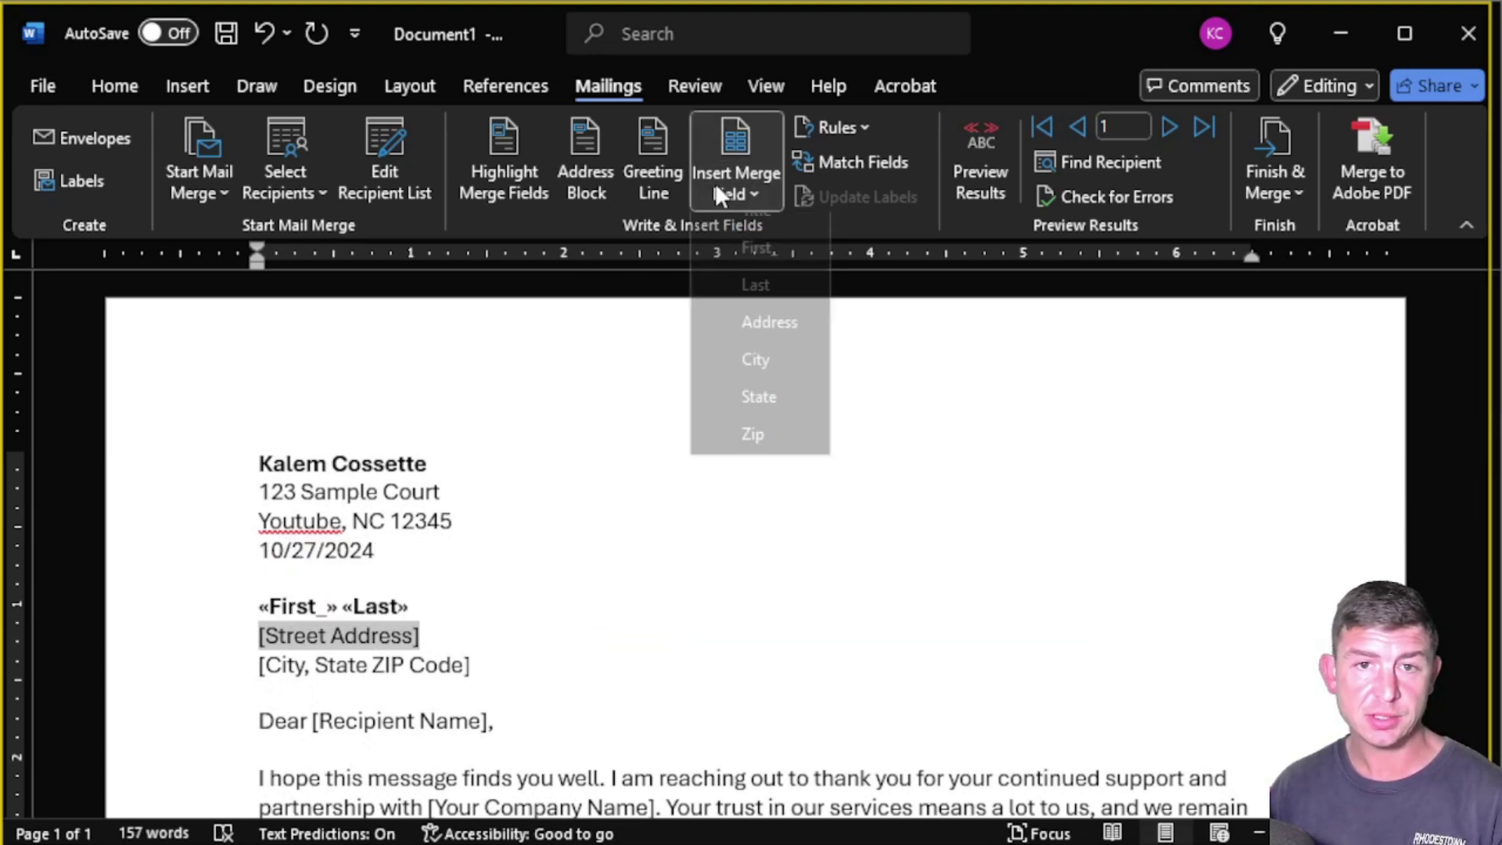
click(776, 345)
click(270, 666)
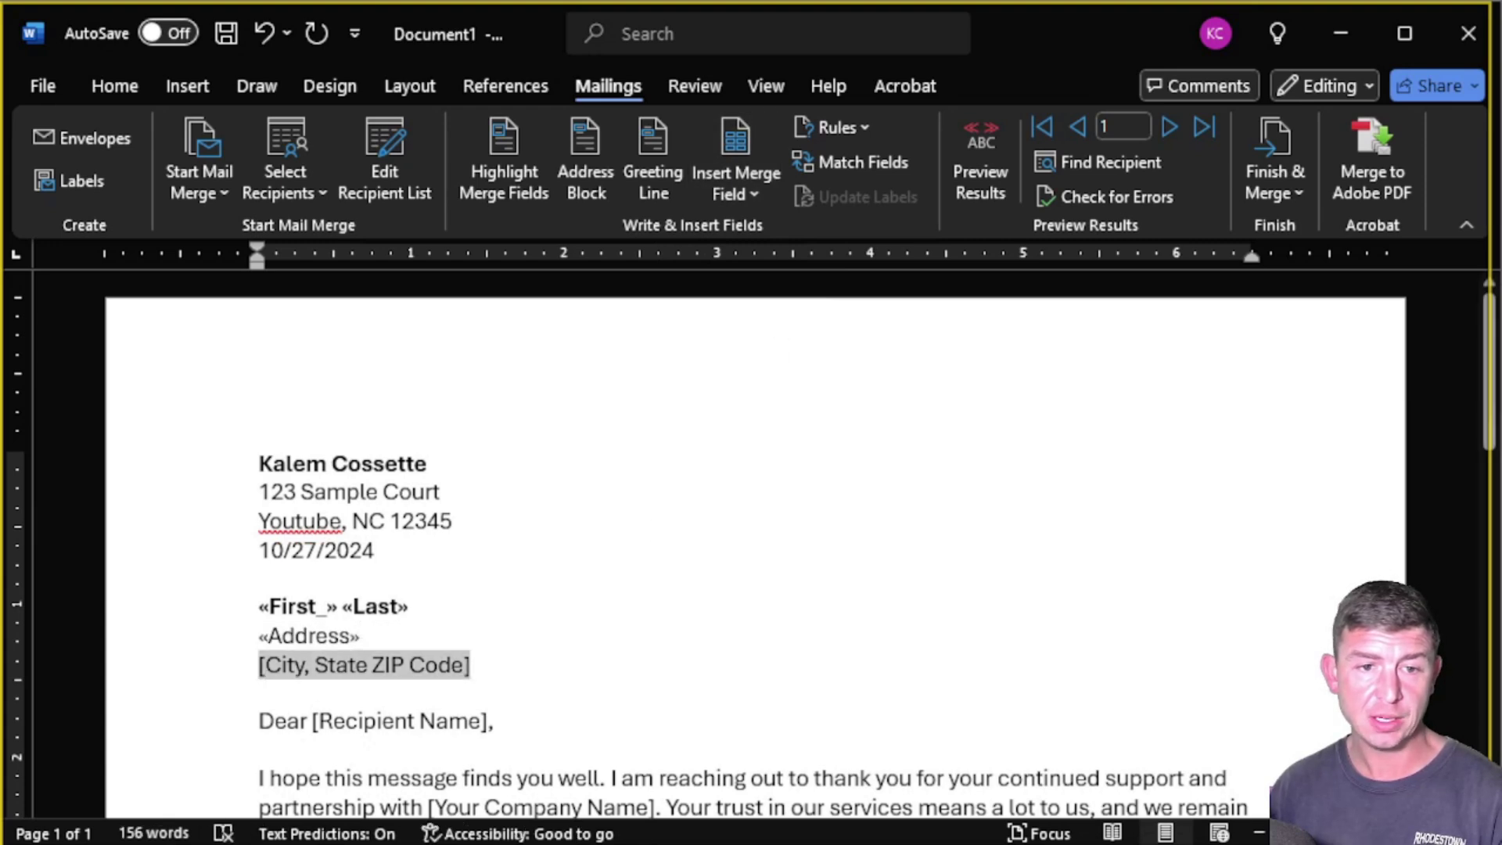
click(739, 199)
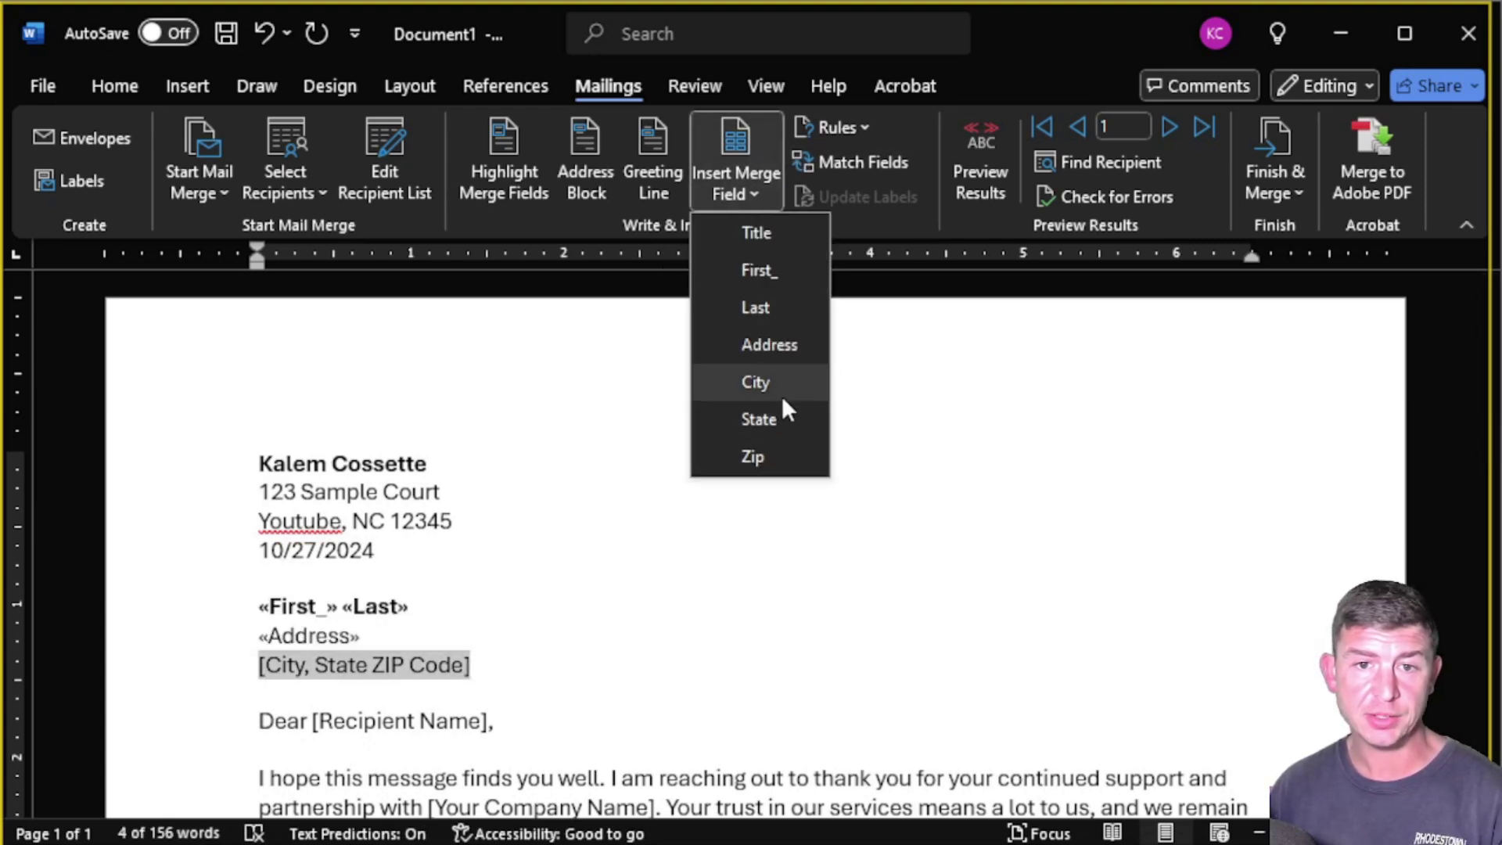
click(782, 396)
text(,)
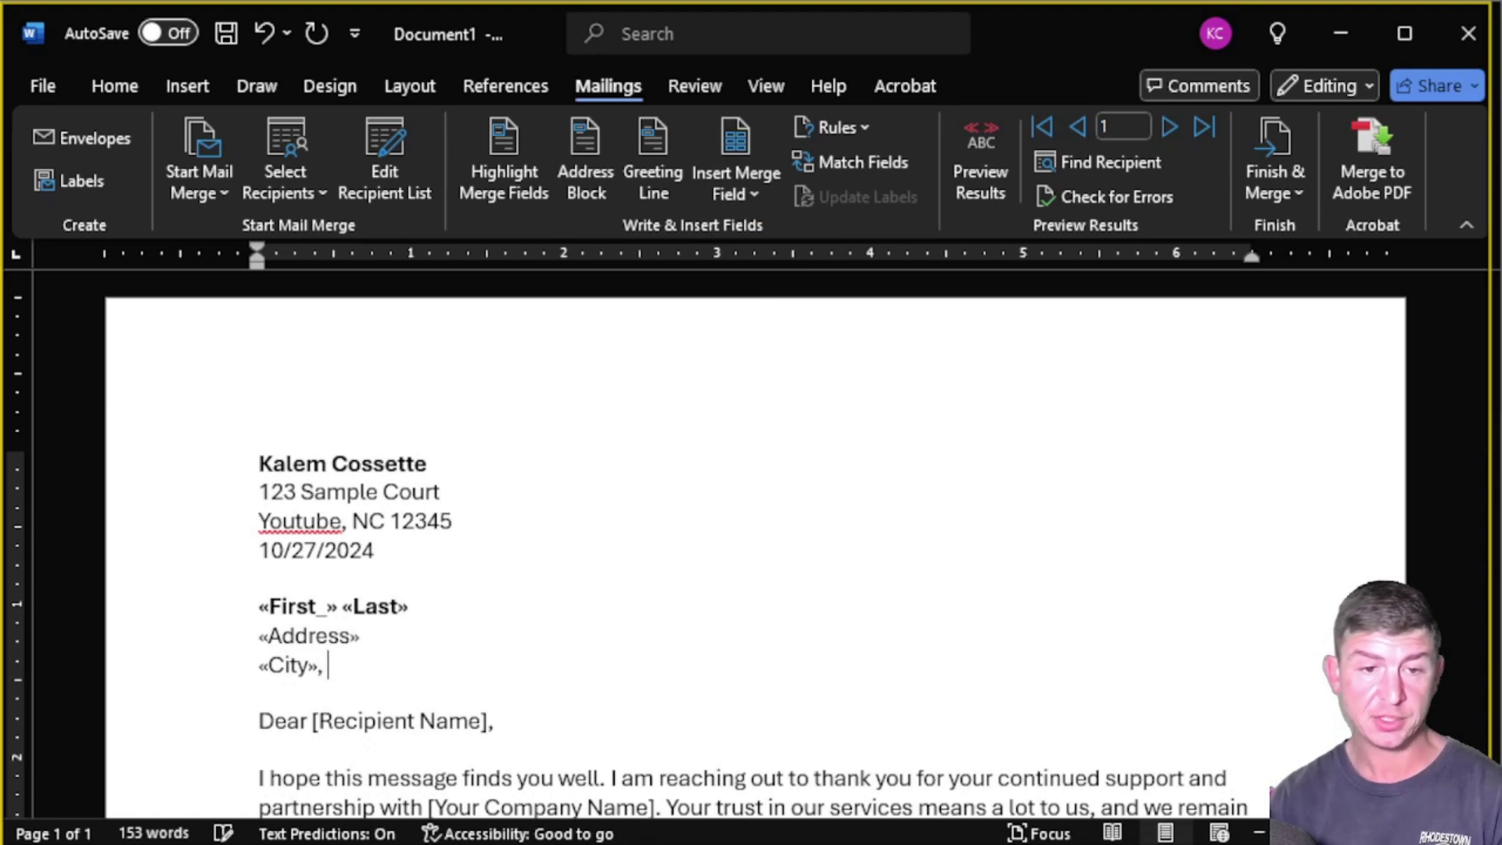
click(753, 193)
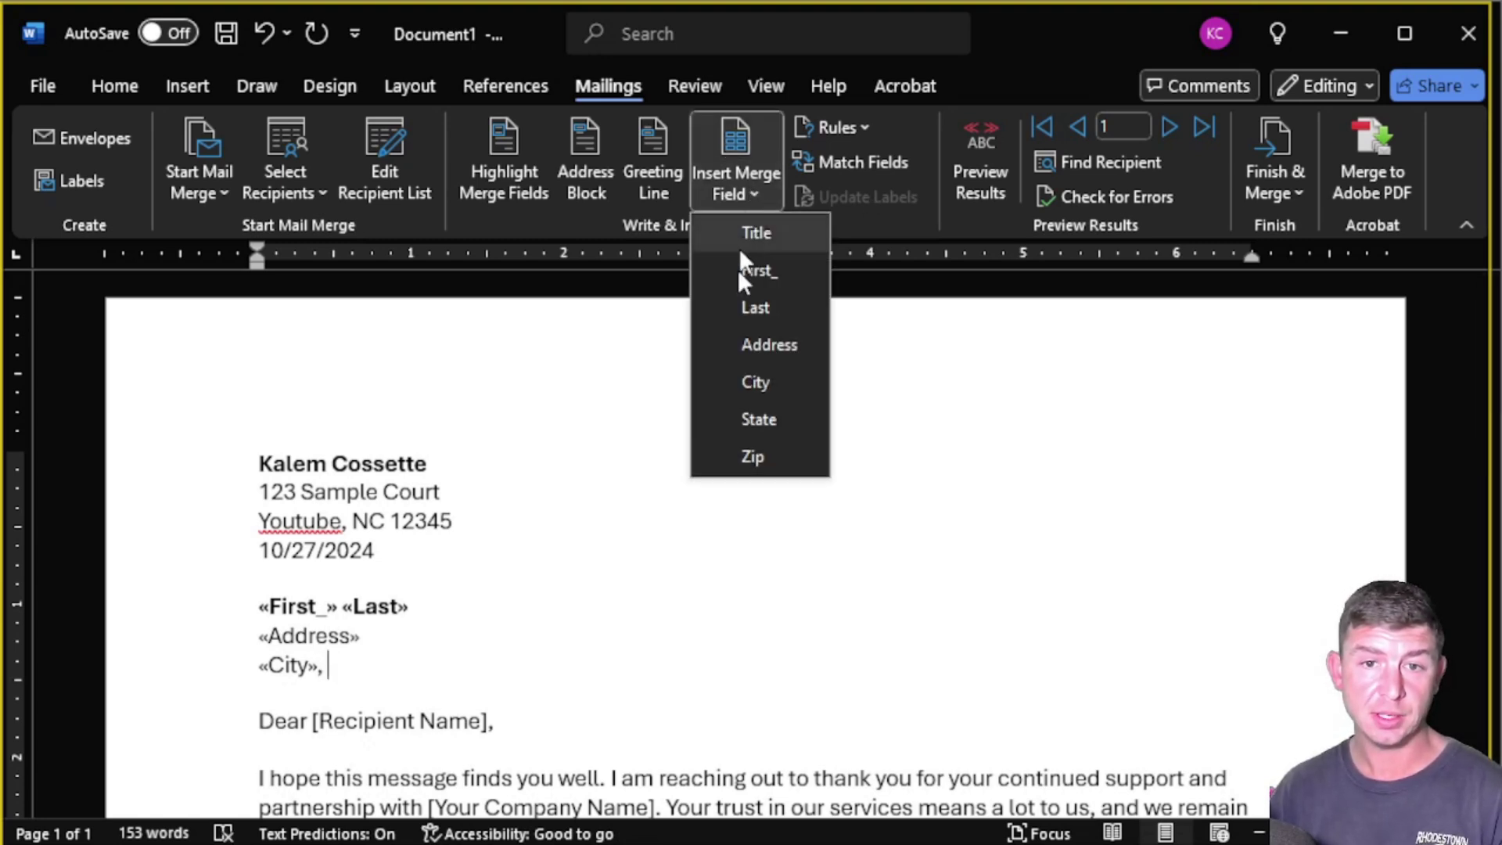
click(763, 419)
click(750, 197)
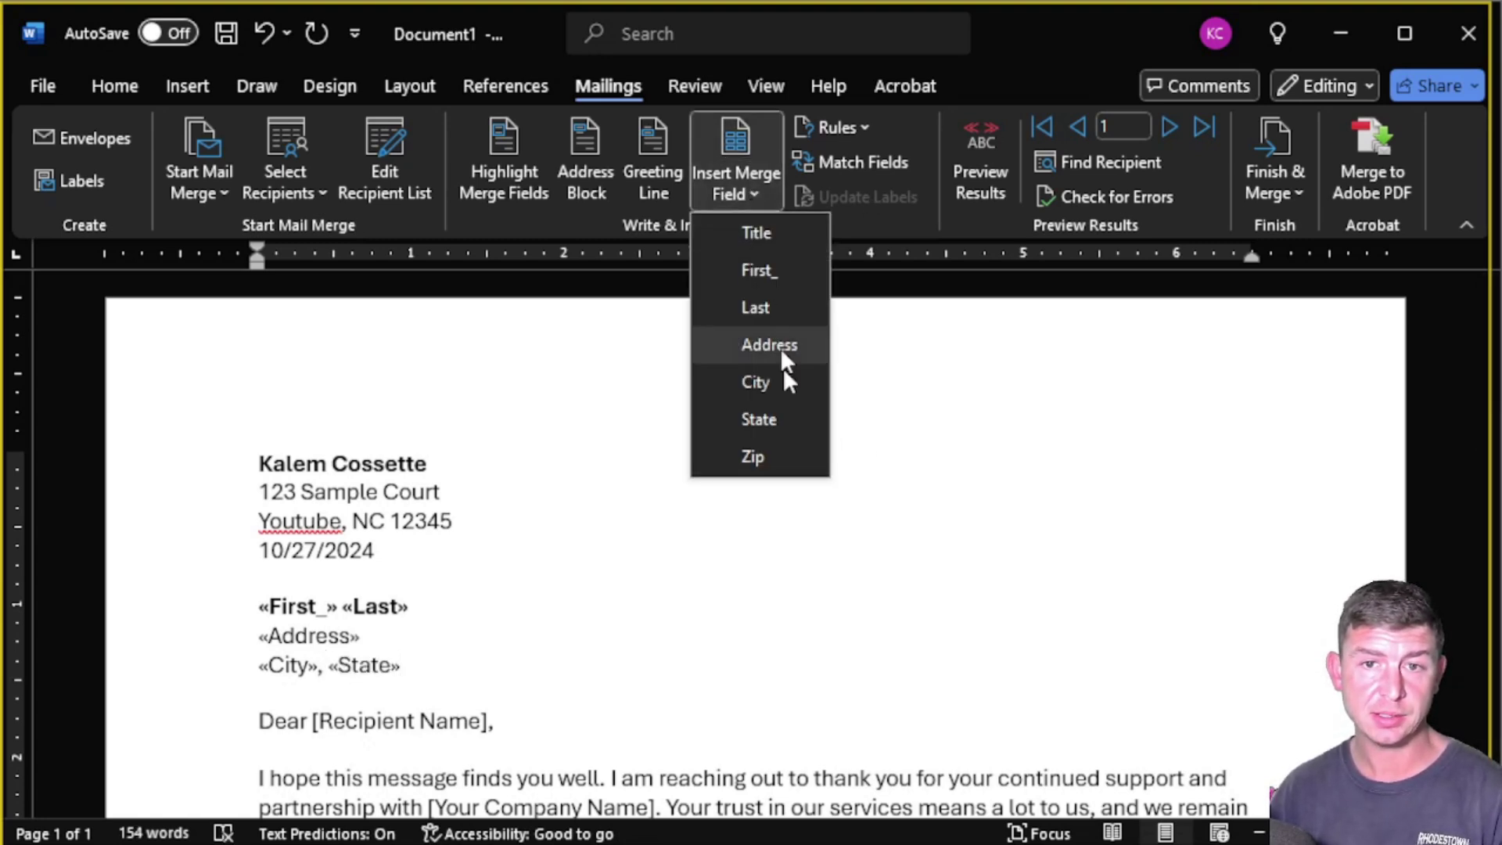
click(800, 449)
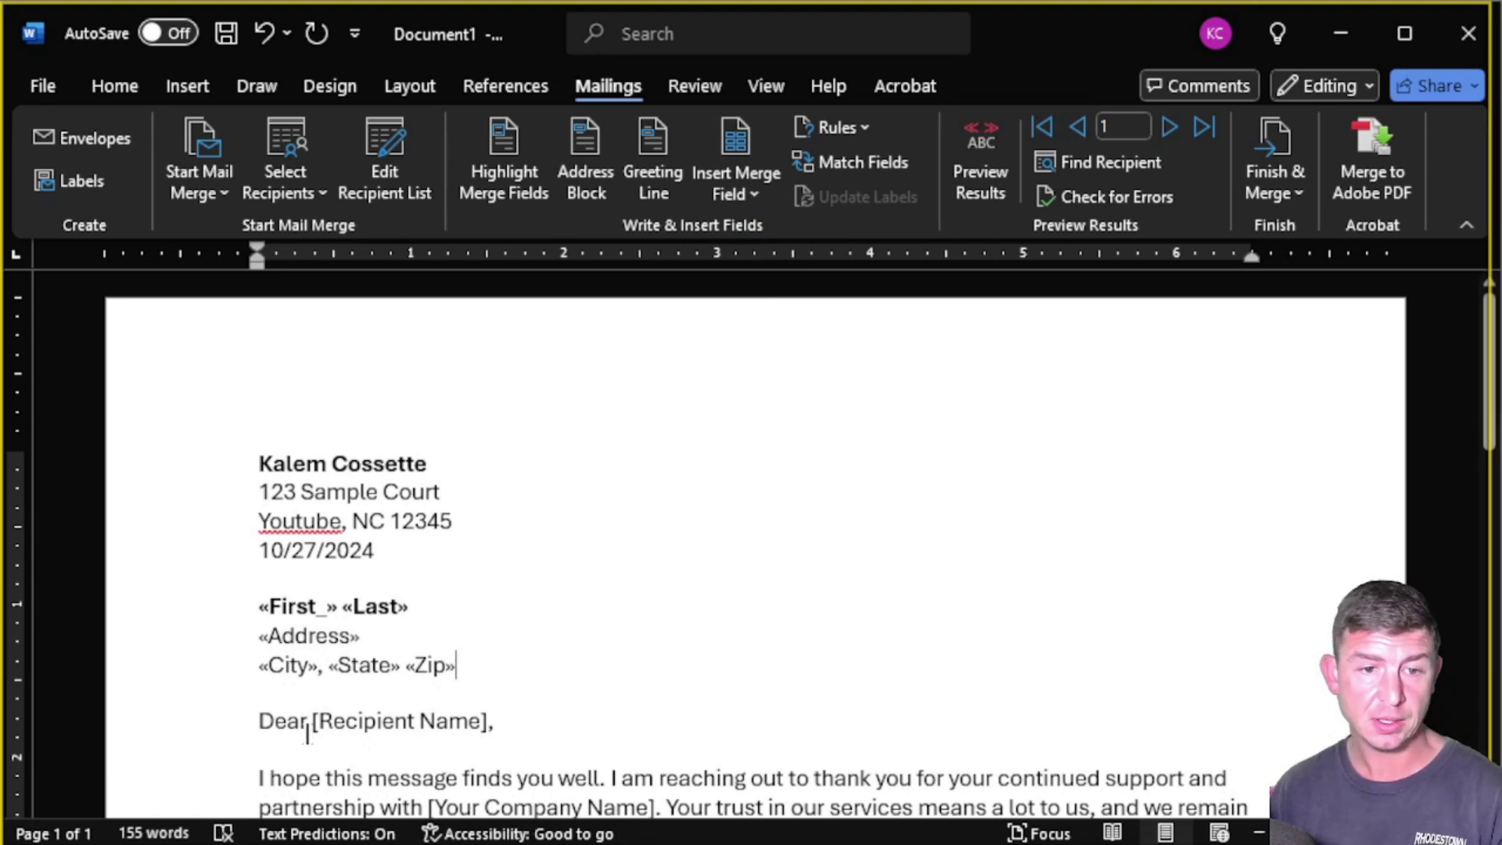
- Make the greeting read Dear «First_» «Last» using merge fields
drag(258, 720, 318, 720)
click(408, 720)
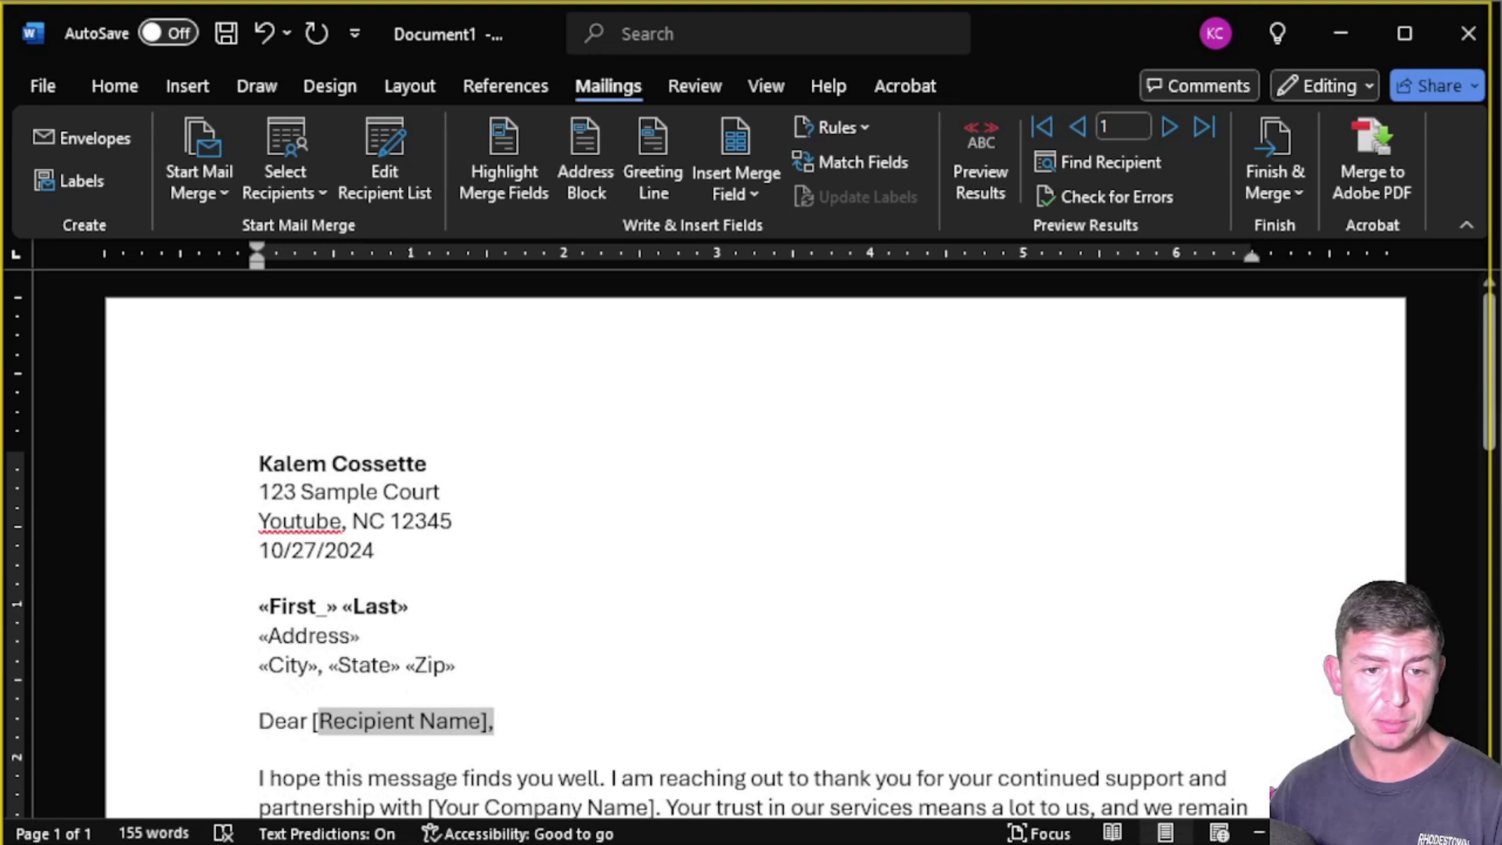
click(715, 186)
click(799, 261)
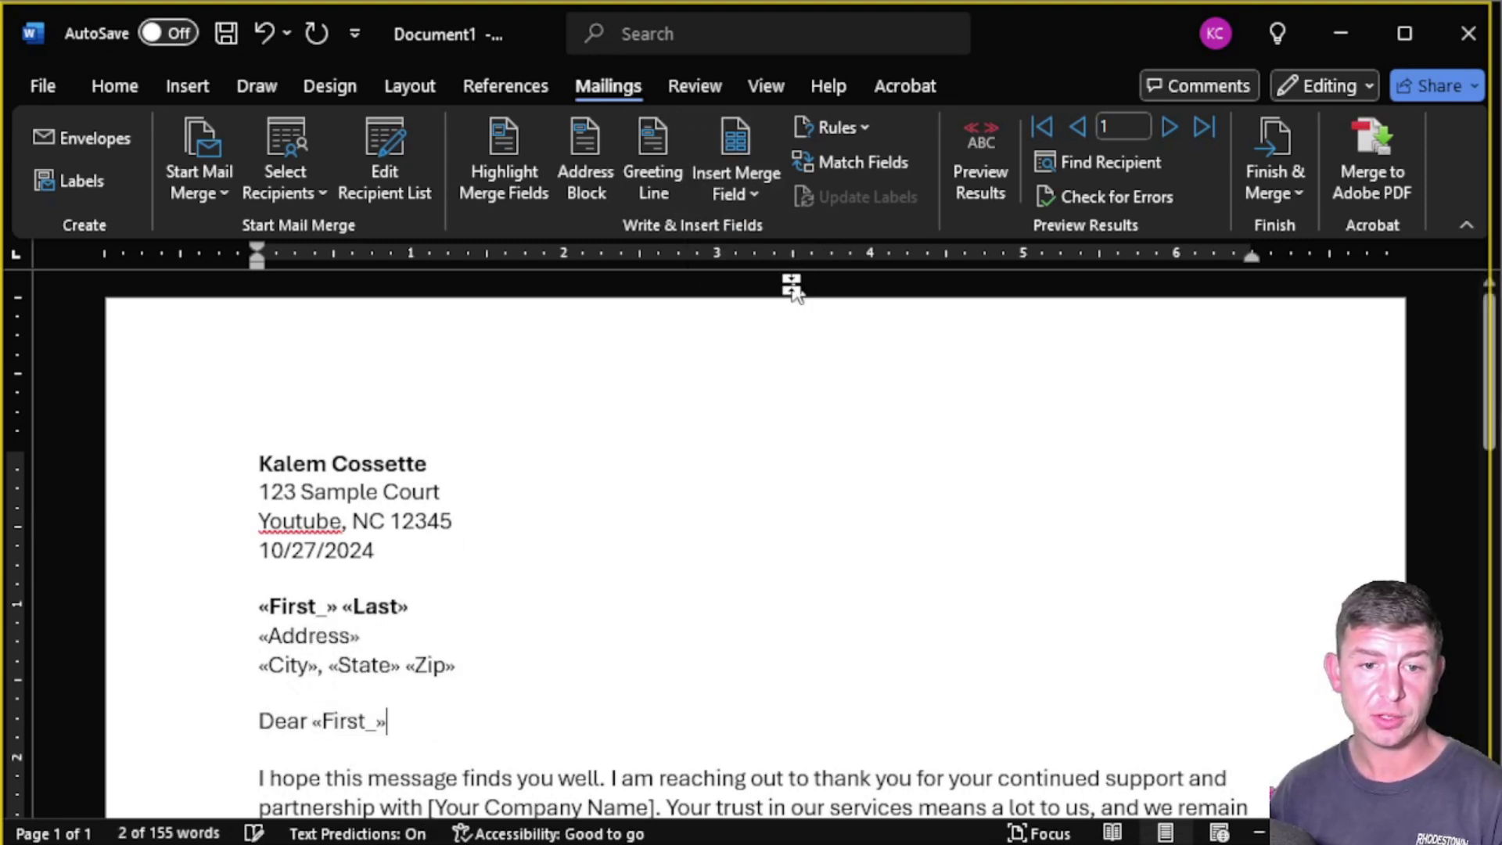
click(756, 196)
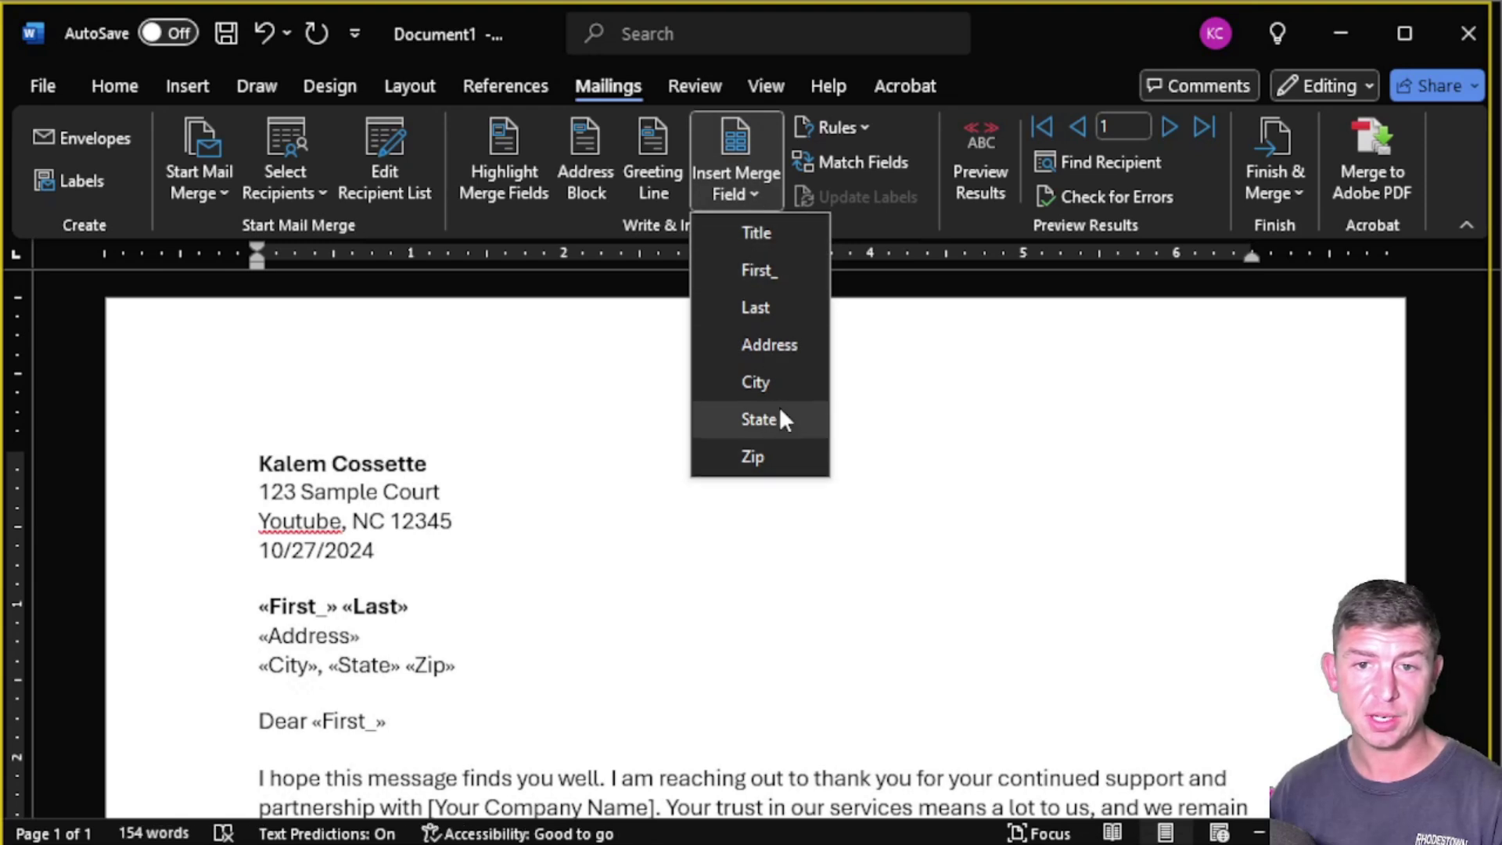
click(777, 311)
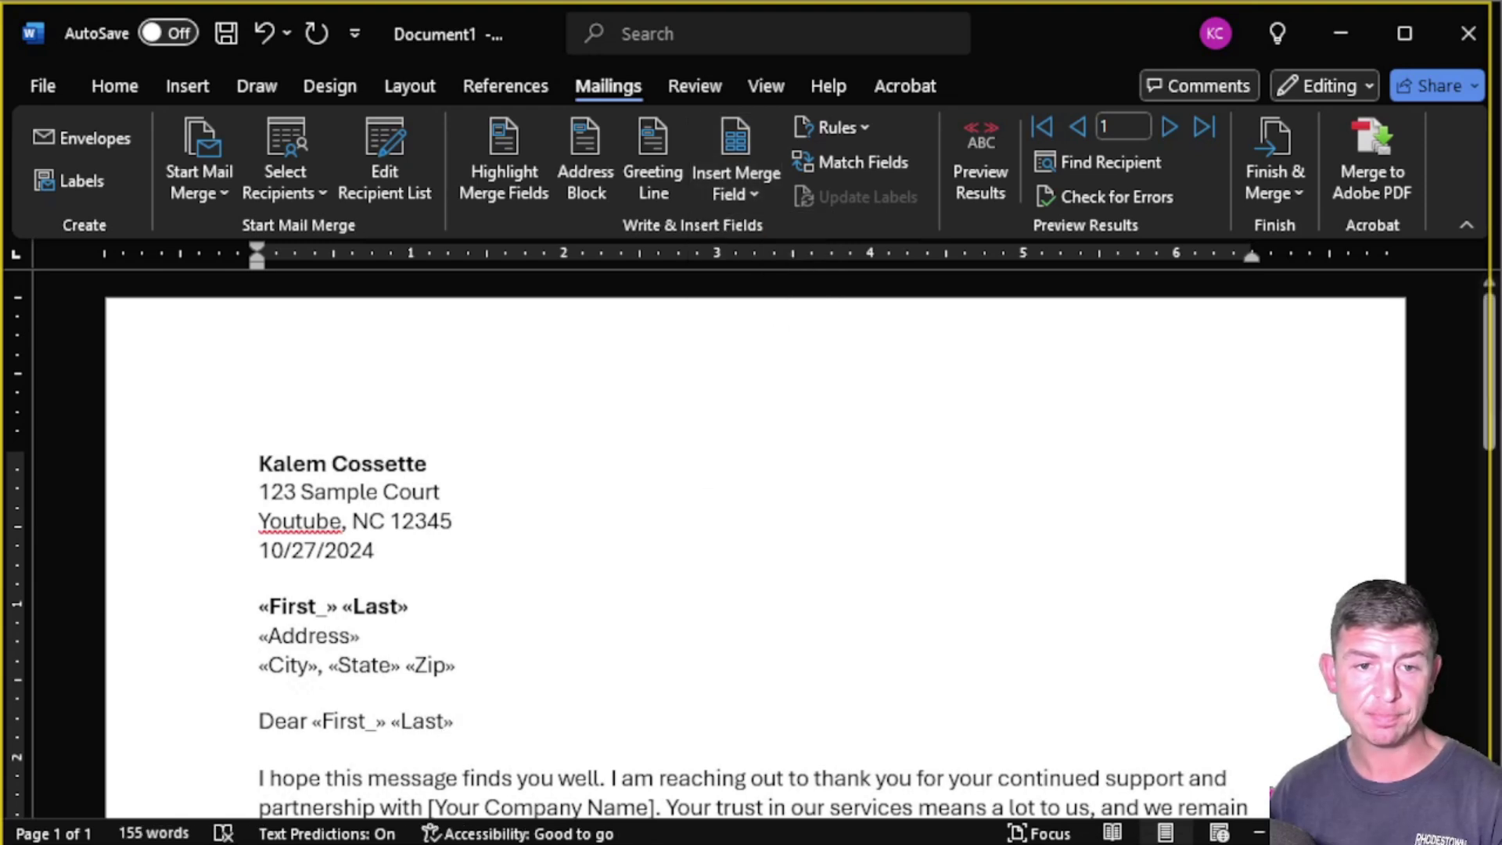
drag(458, 721, 272, 611)
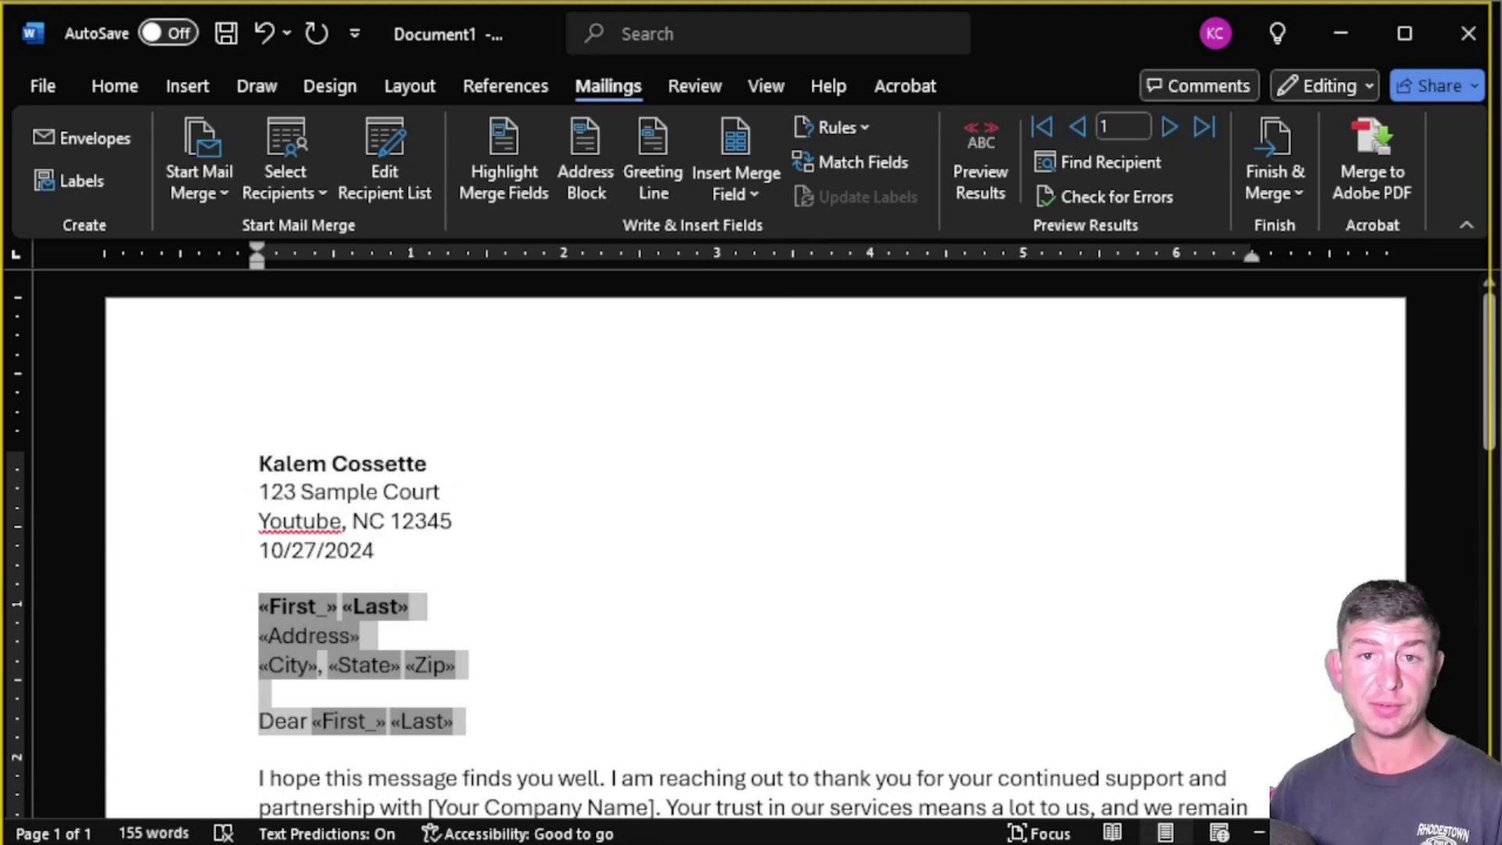
- Preview real recipient data, step through records 2 and 3, then return to record 1
click(429, 463)
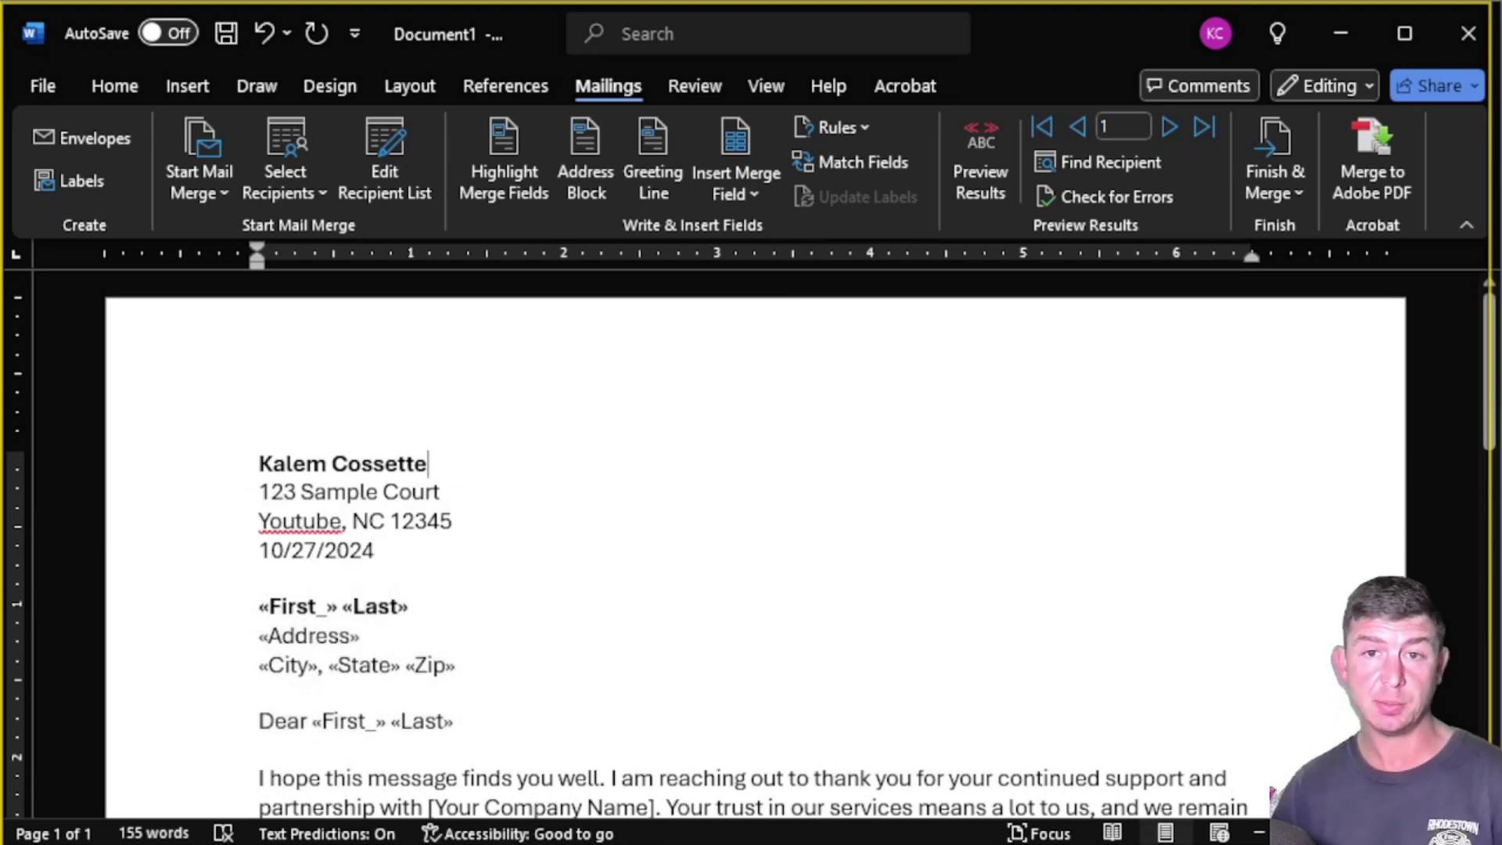
click(985, 150)
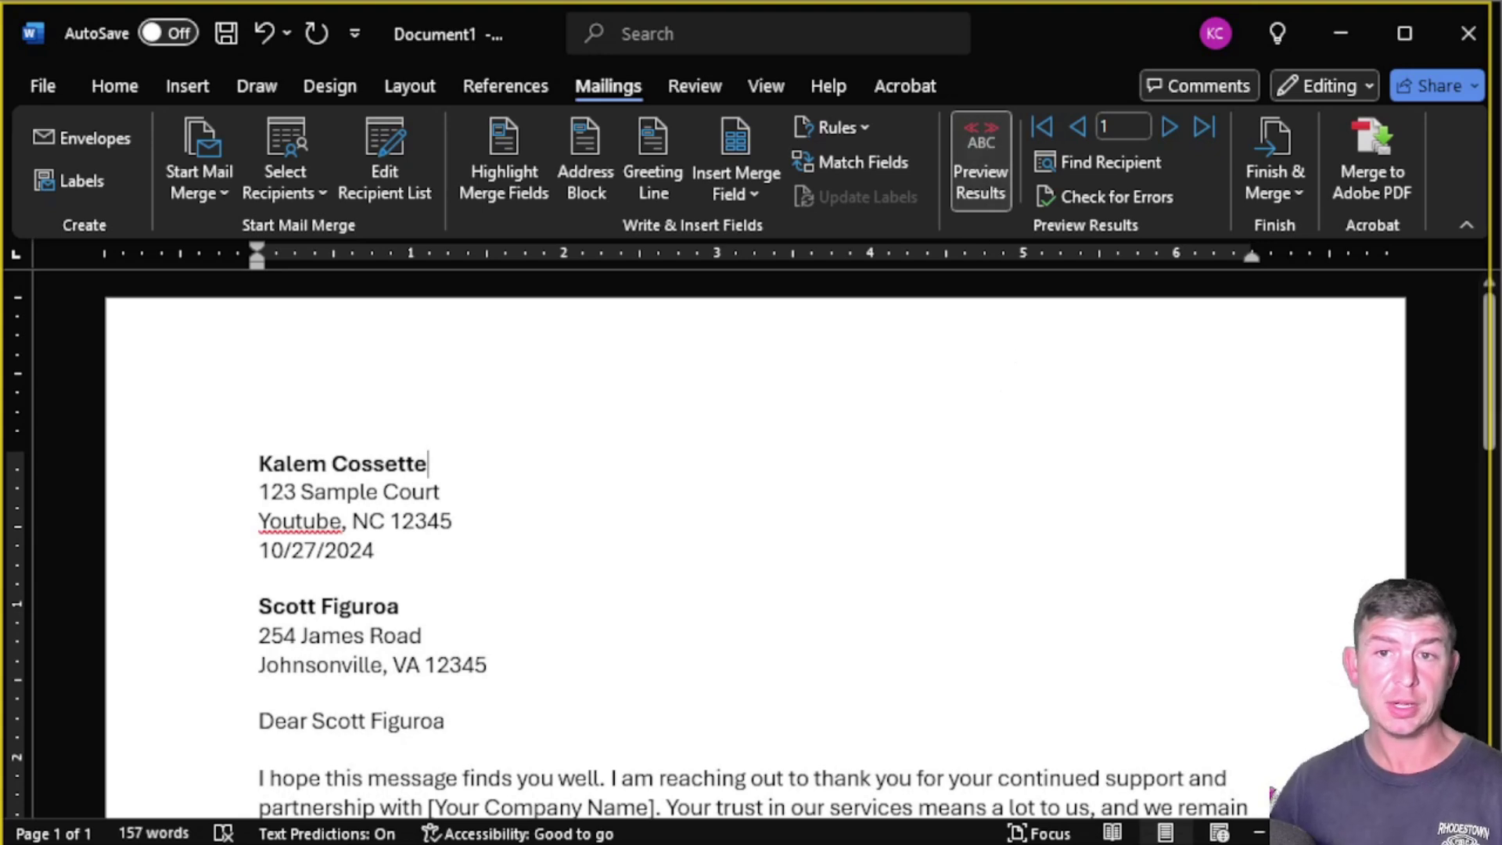
drag(259, 607, 458, 724)
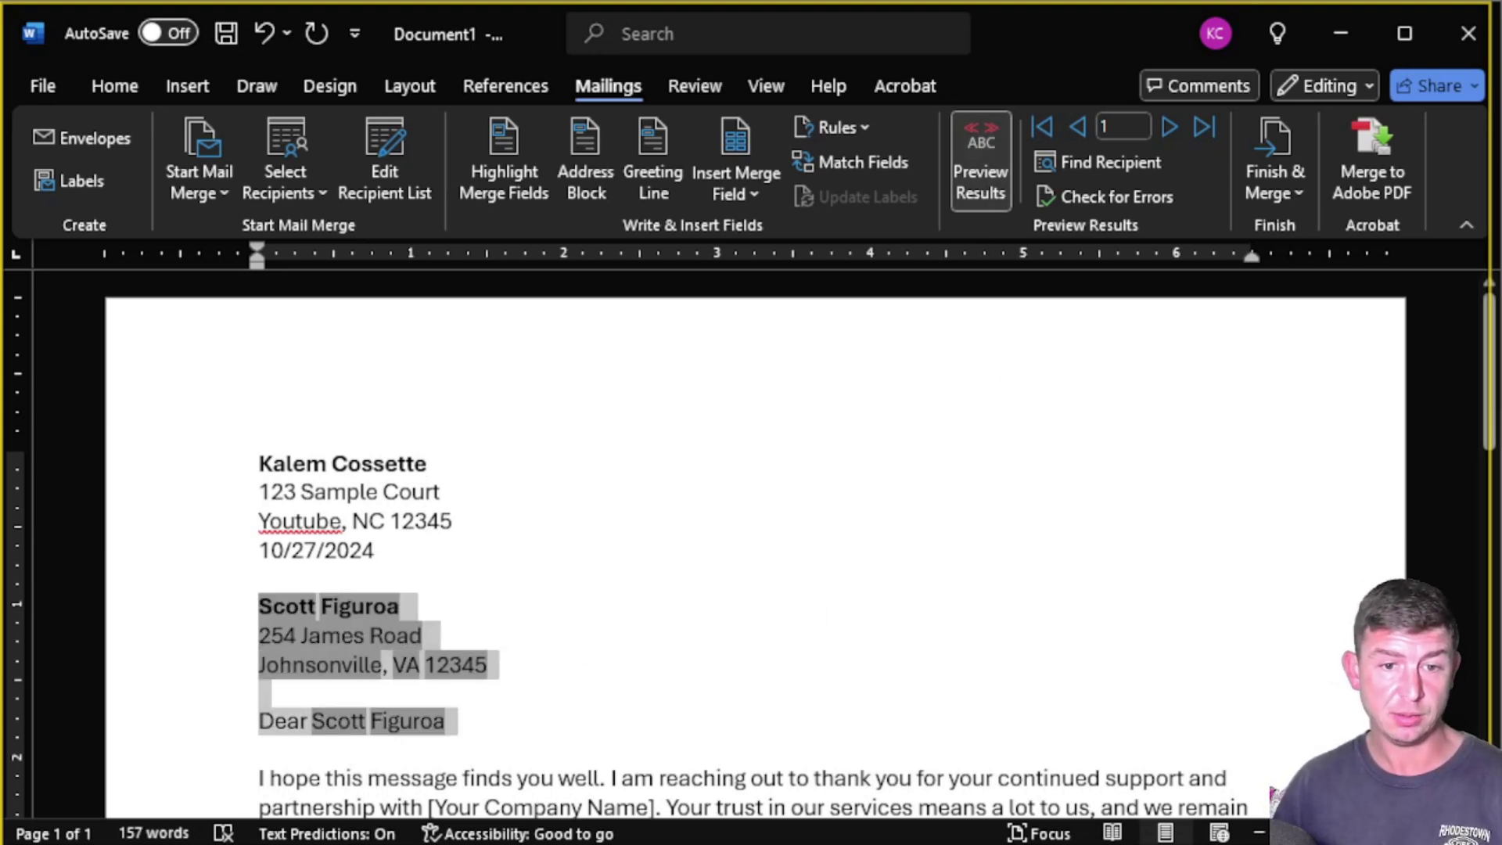
click(466, 711)
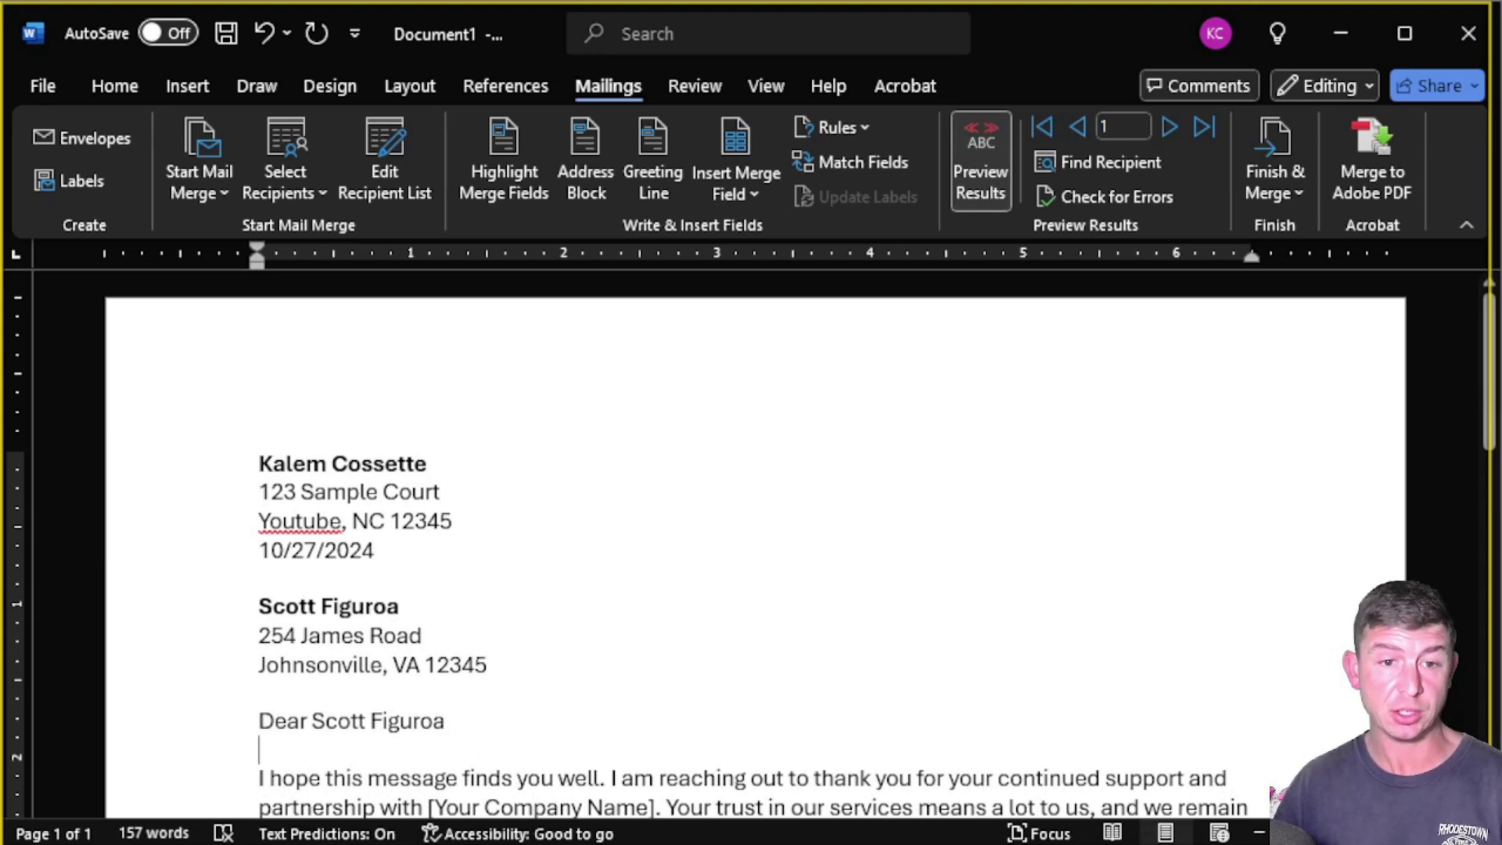
click(1169, 125)
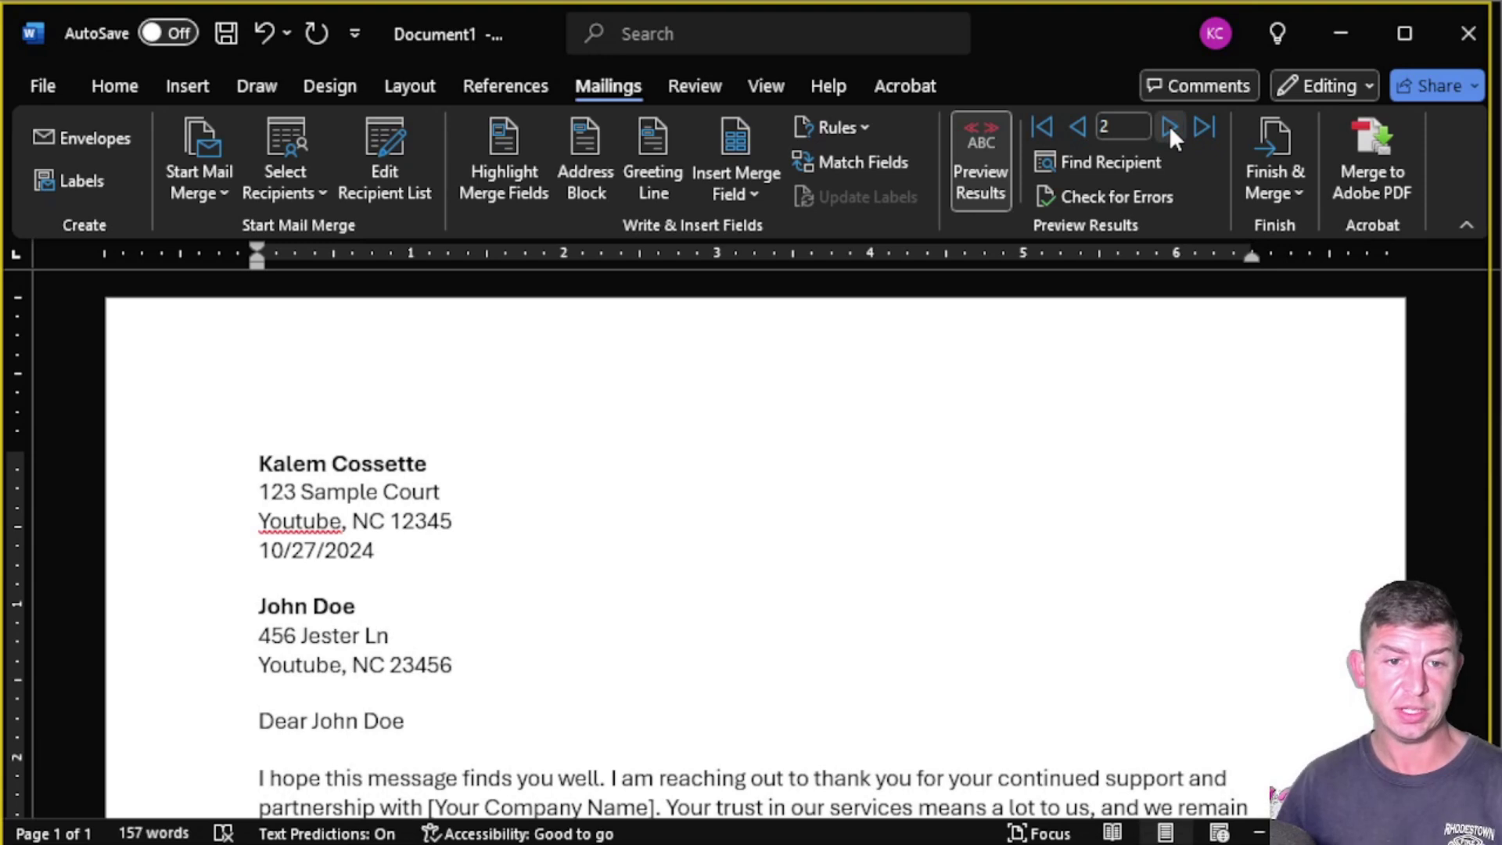
click(1169, 125)
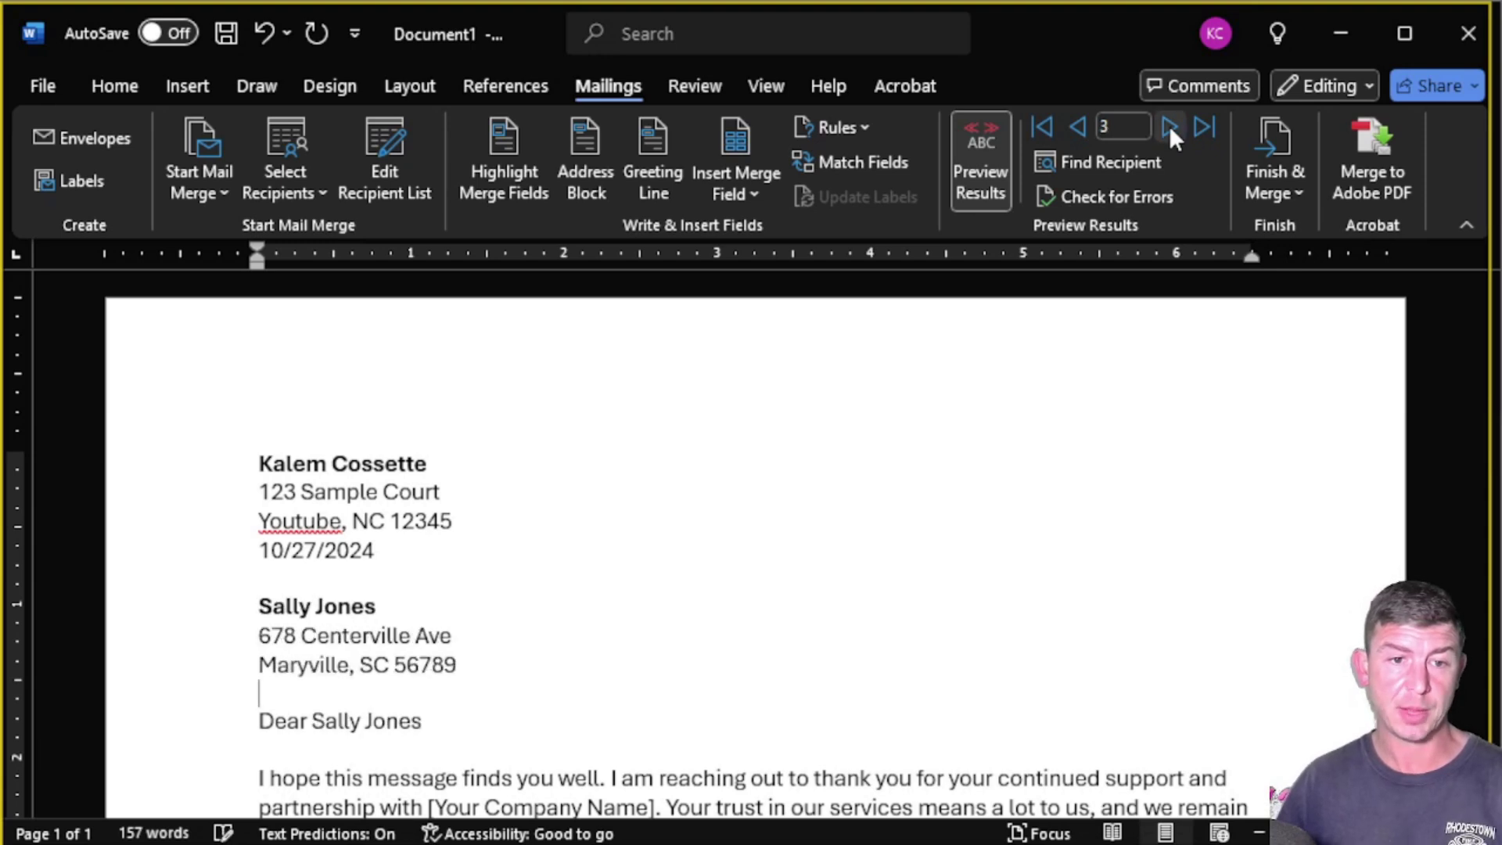
click(1078, 129)
click(1078, 128)
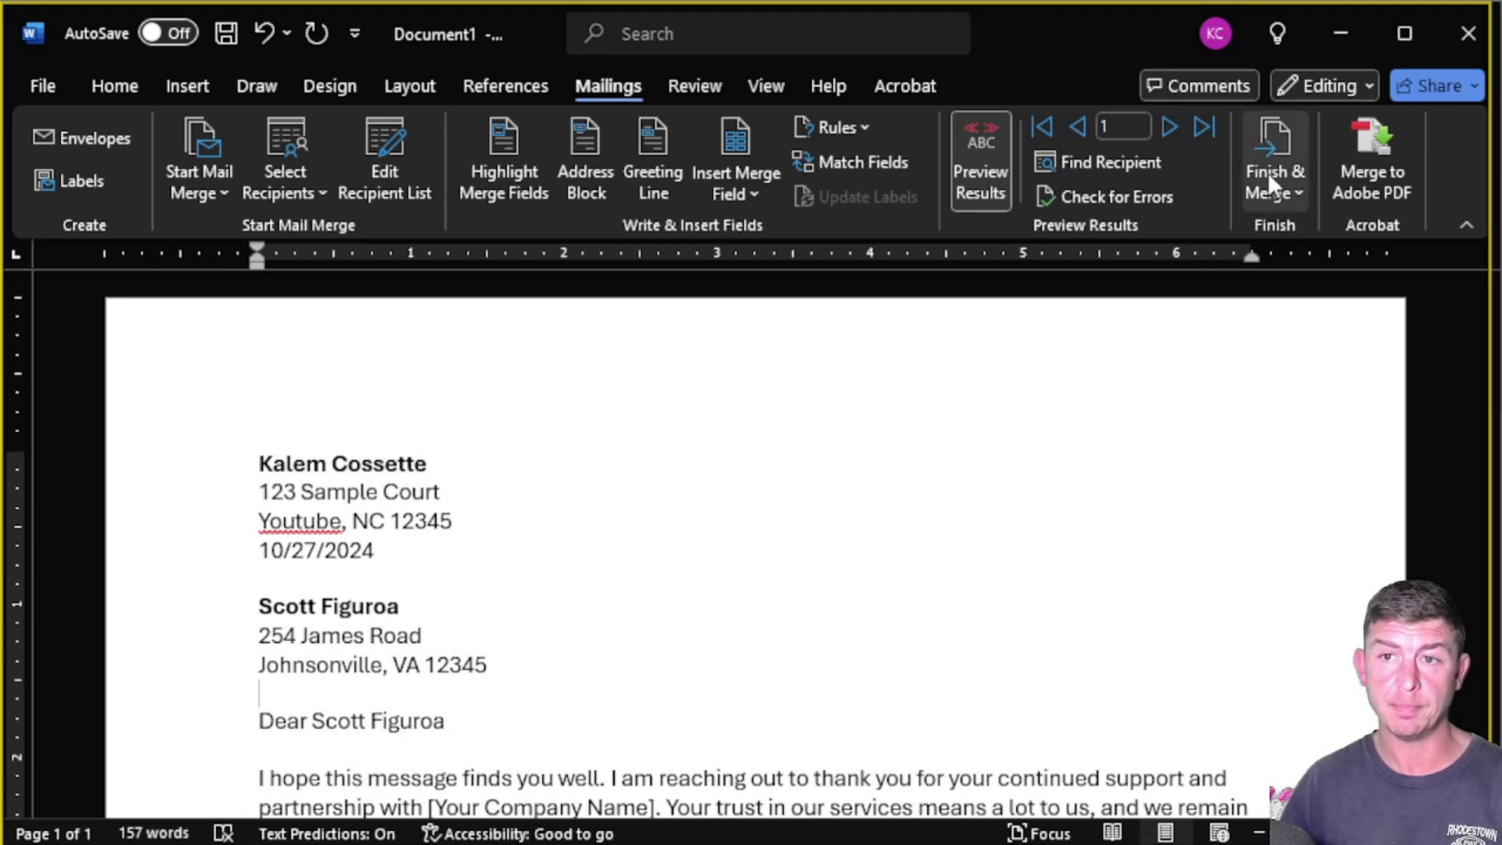
- Merge all records into individual editable letters in a new document
click(1275, 148)
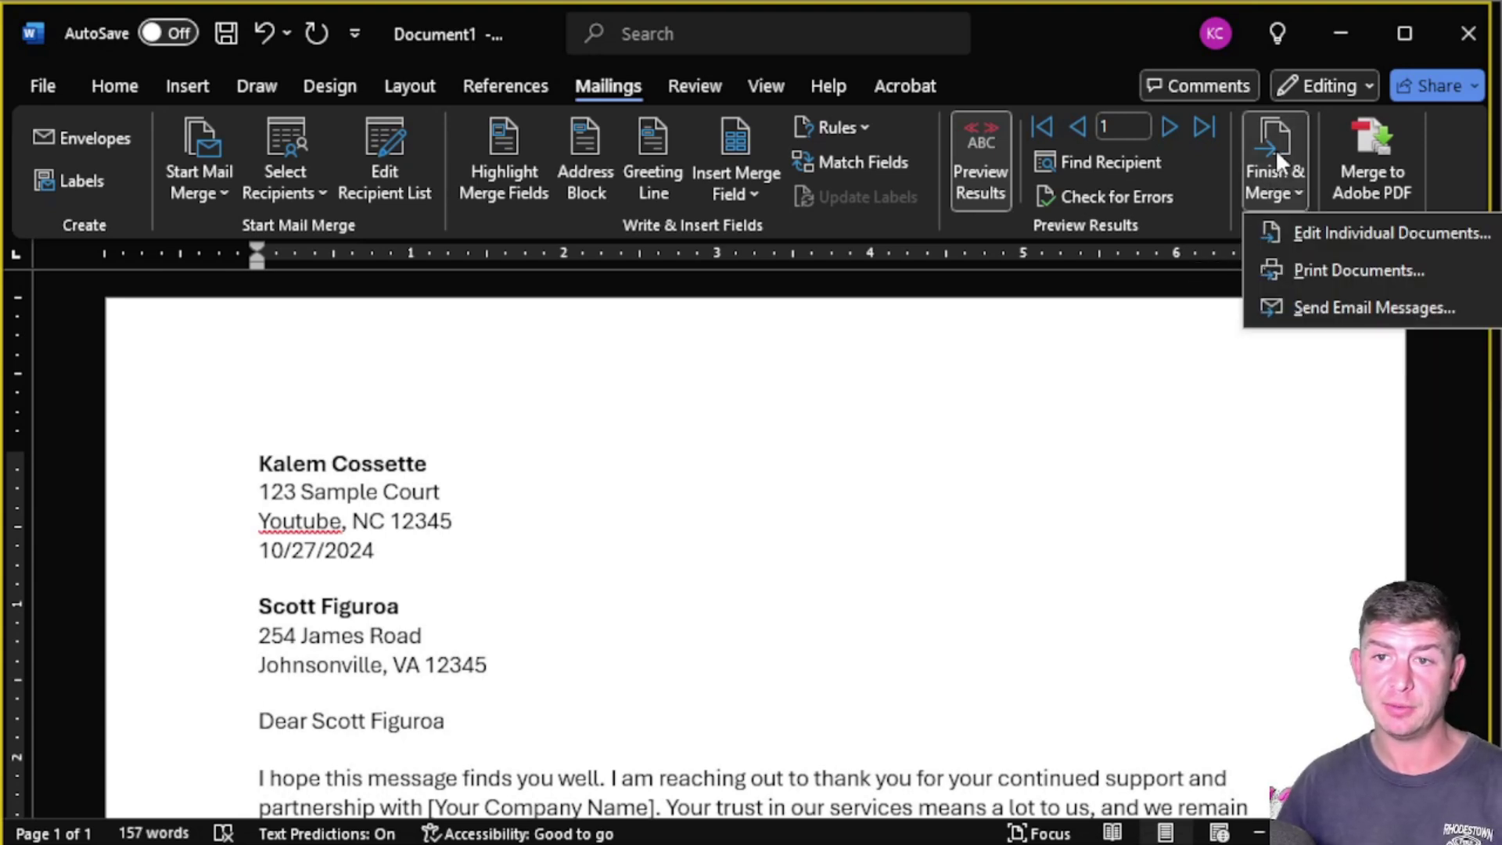
click(1296, 231)
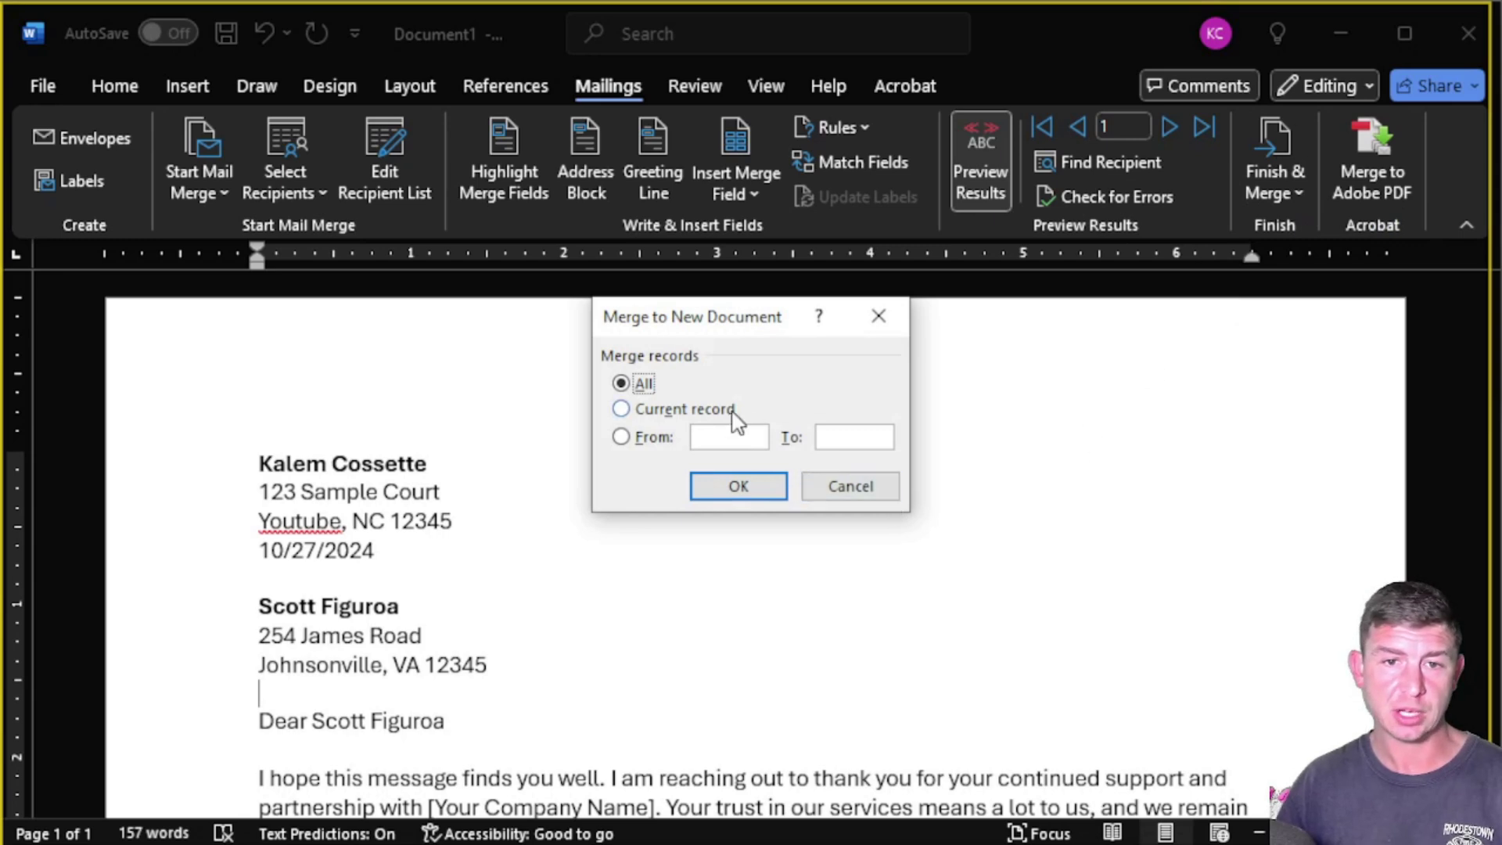
drag(725, 336, 735, 366)
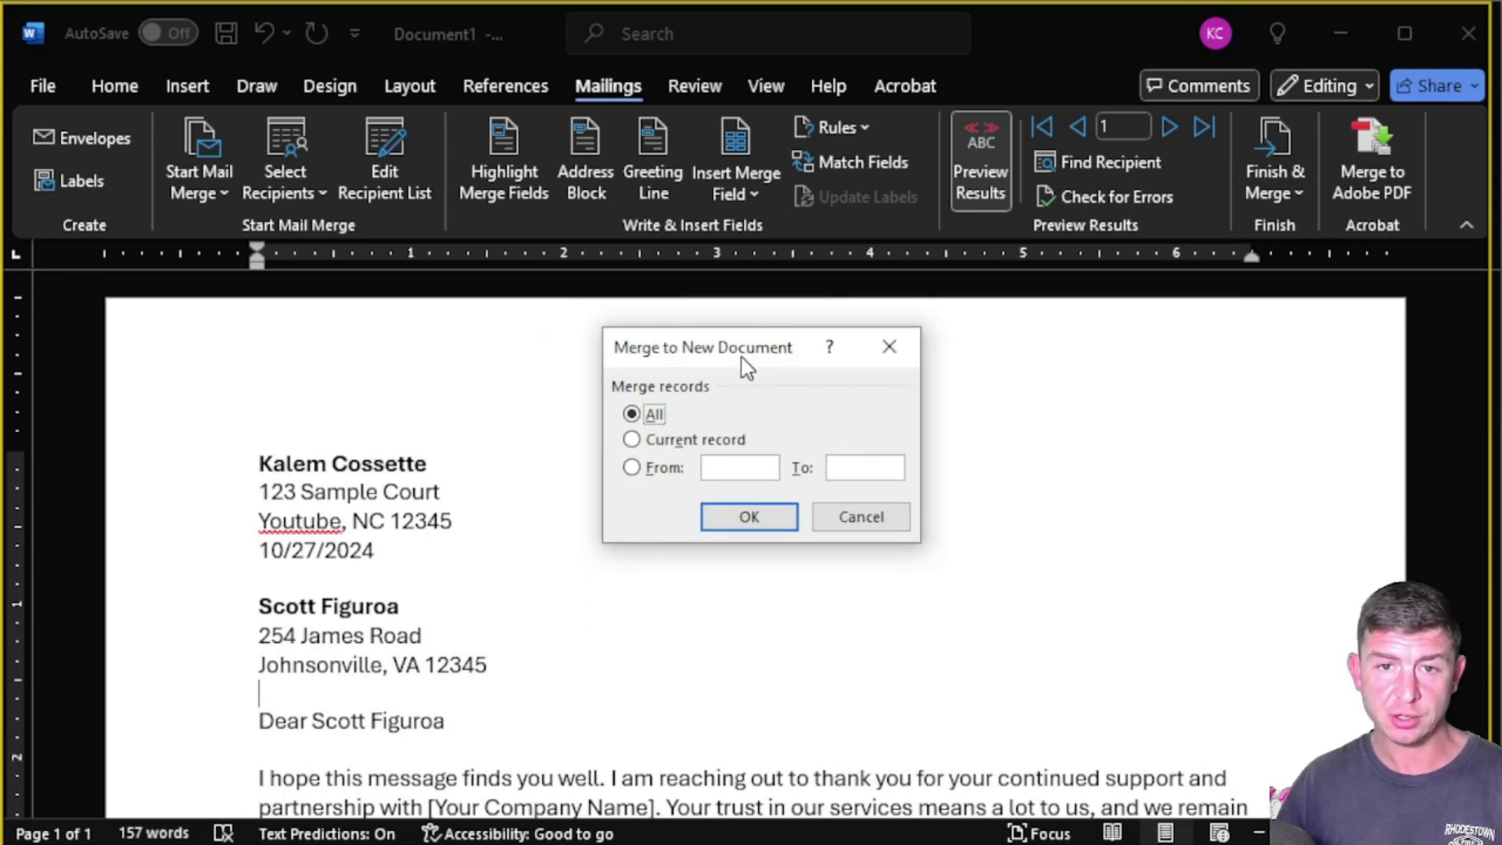
click(748, 523)
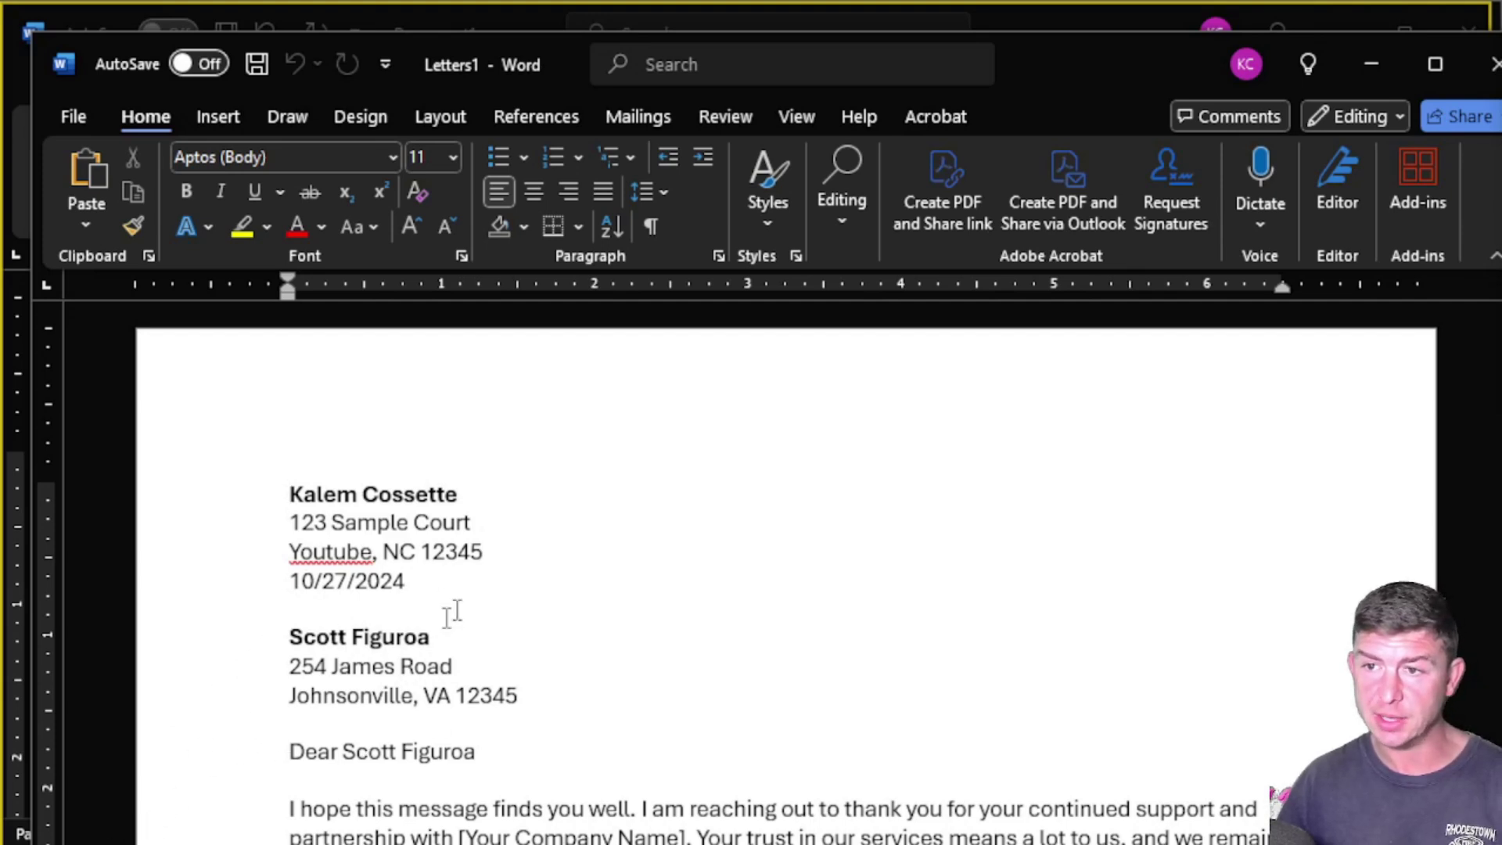
- Scroll to the second page and check that letter's recipient address block
scroll(782, 571, down, 15)
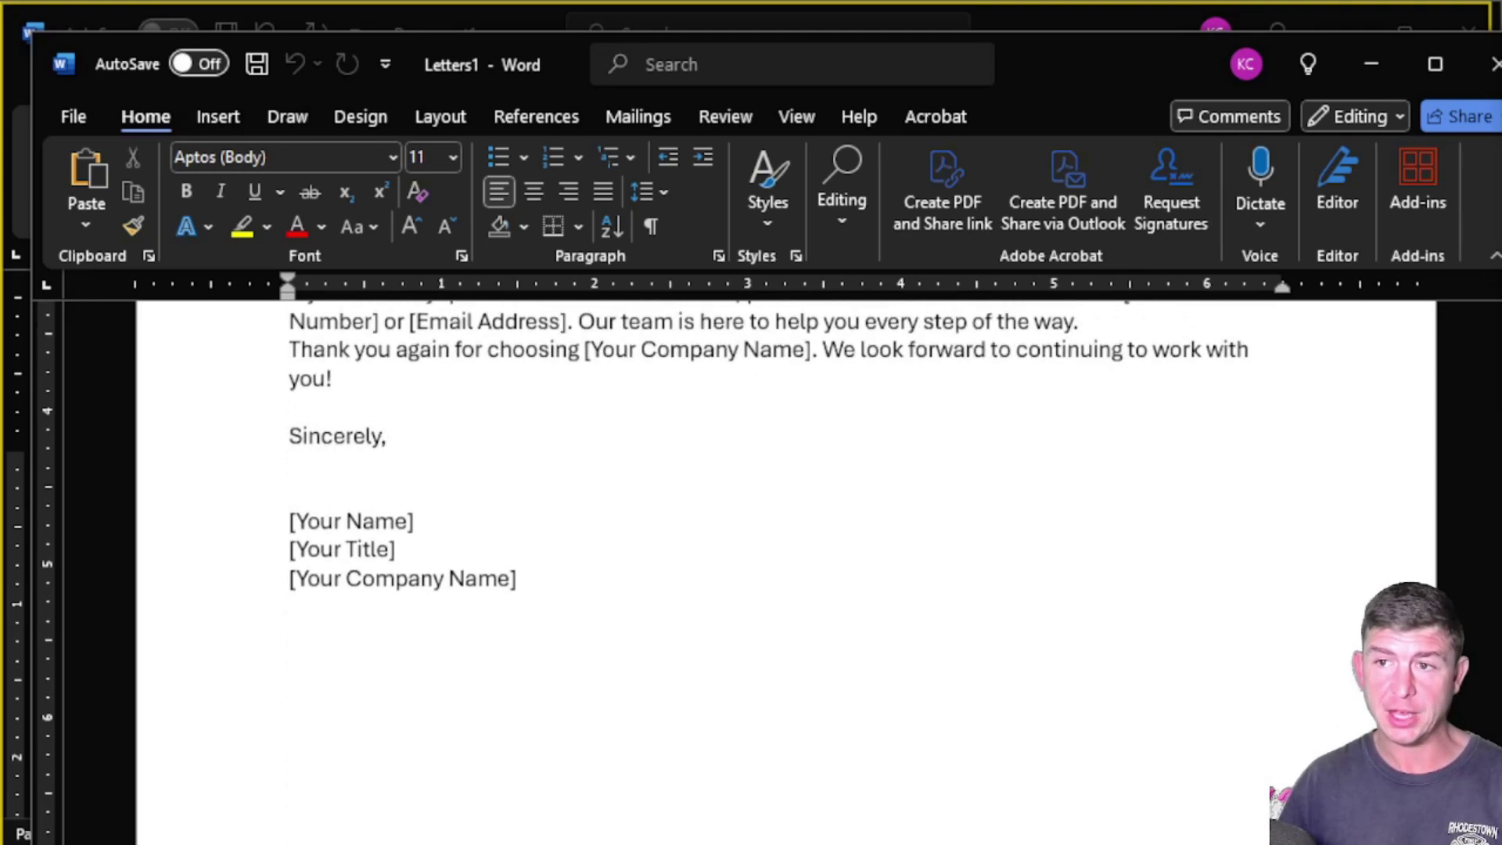
scroll(364, 528, down, 15)
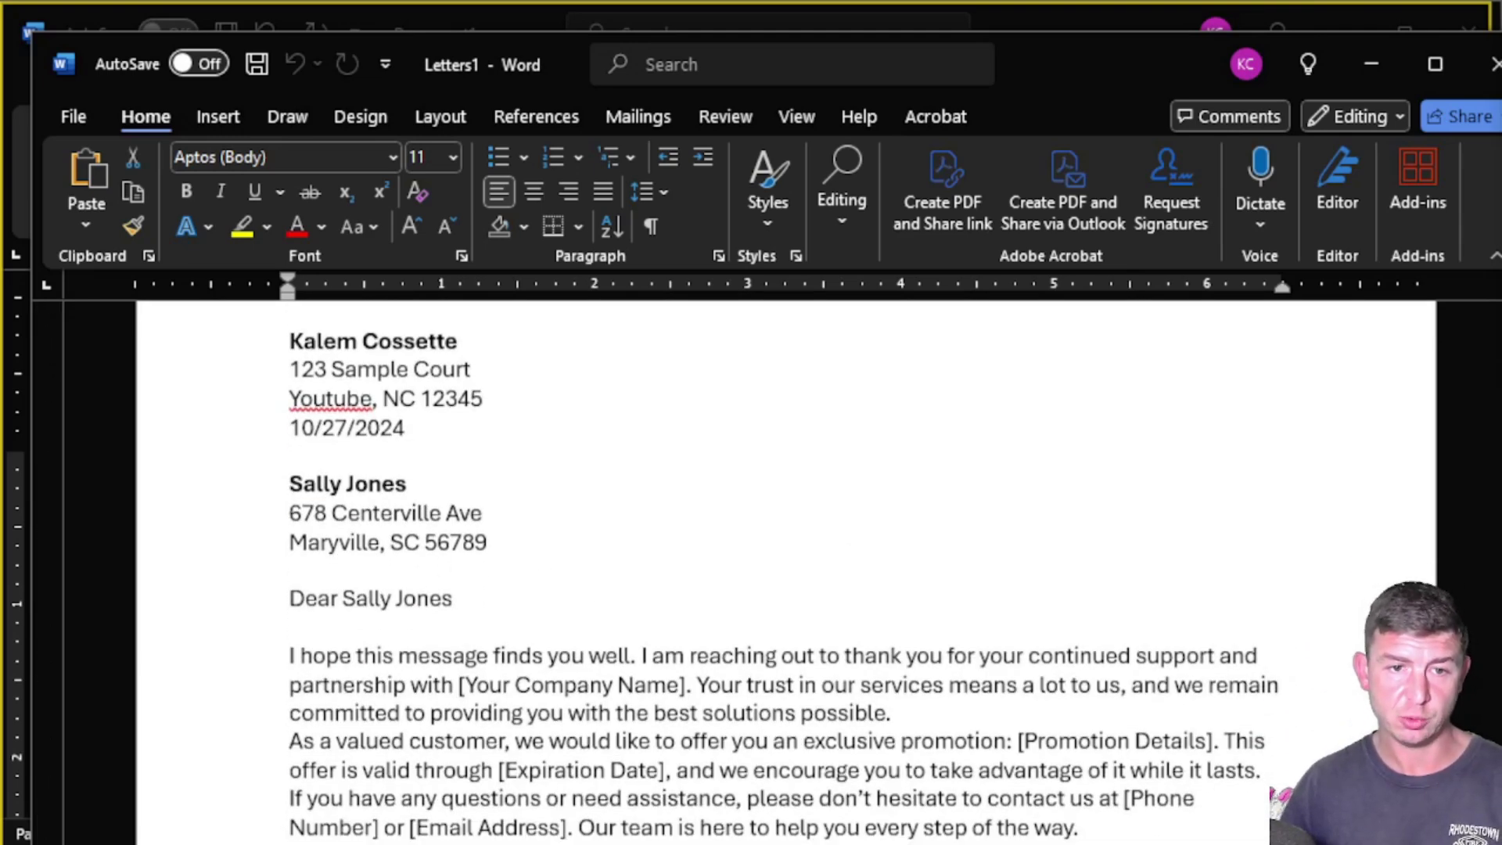
drag(291, 479, 532, 546)
click(772, 714)
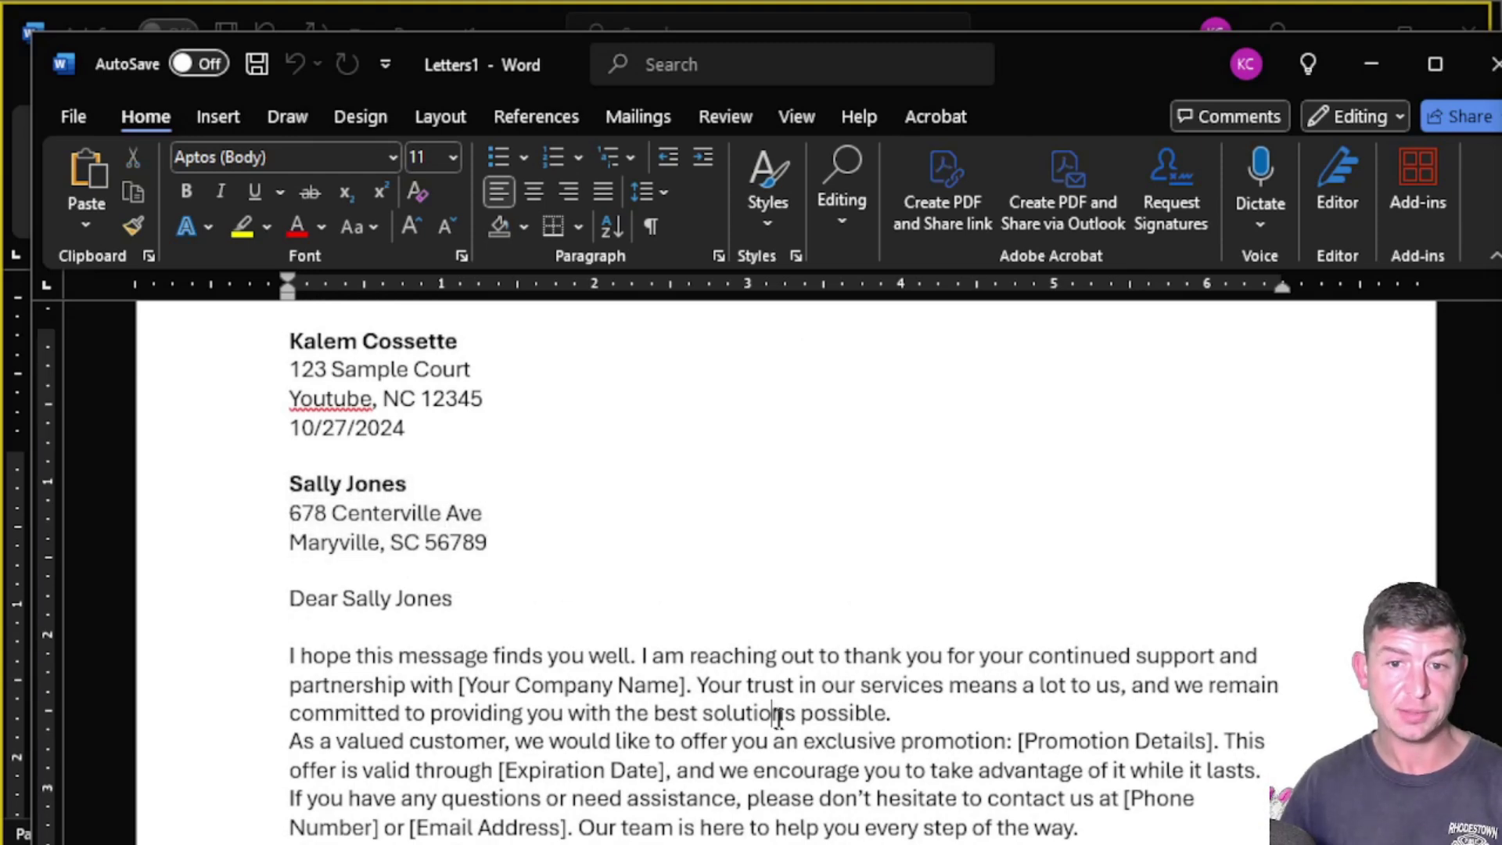